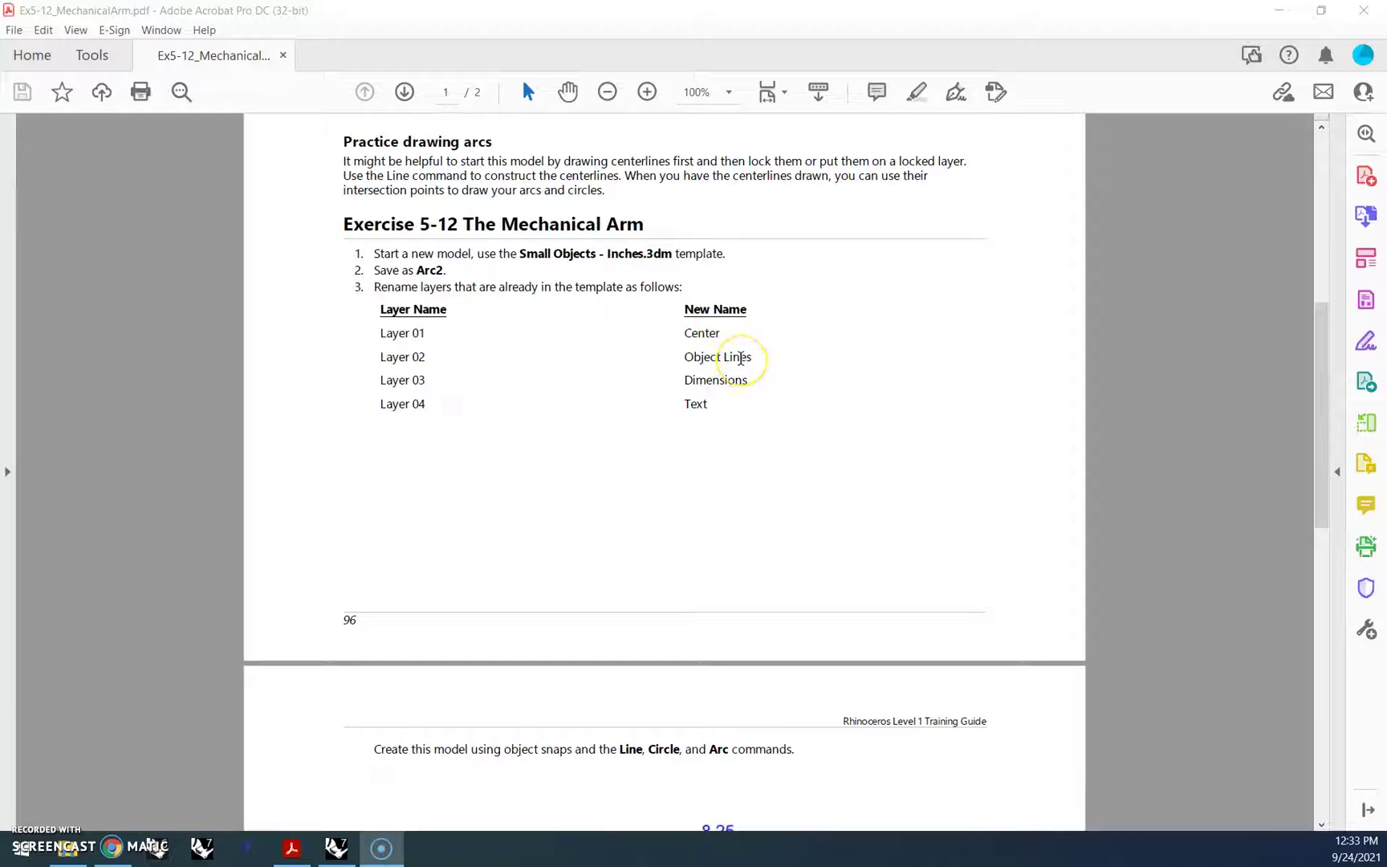
Step: Scroll the exercise PDF from the layer table down to the Mechanical Arm drawing on page 2
{"action": "scroll", "coordinate": [740, 358], "scroll_direction": "down", "scroll_amount": 10}
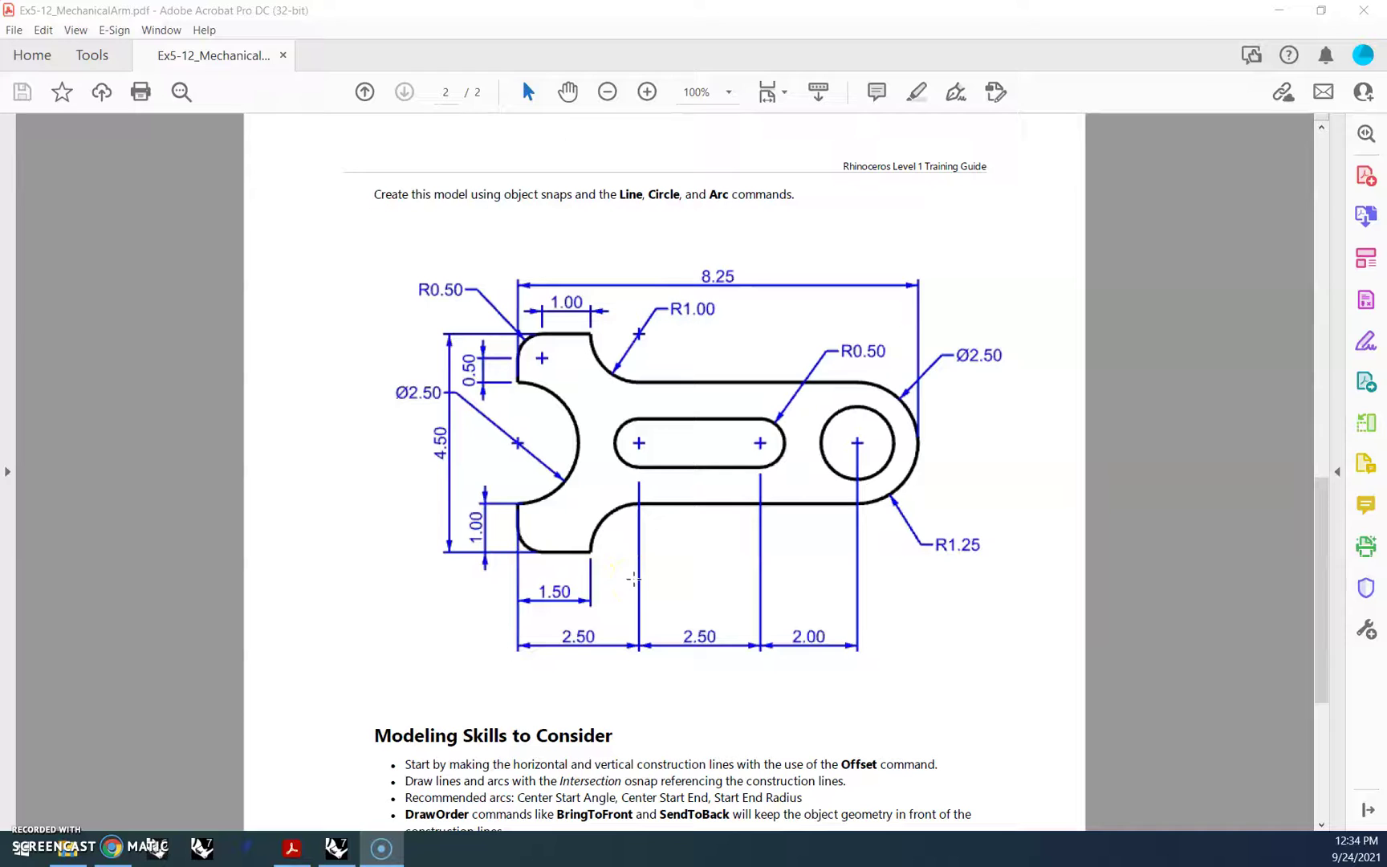
Step: In Rhino's Layers panel, rename the Default layer to 'Center'
{"action": "left_click", "coordinate": [1279, 10]}
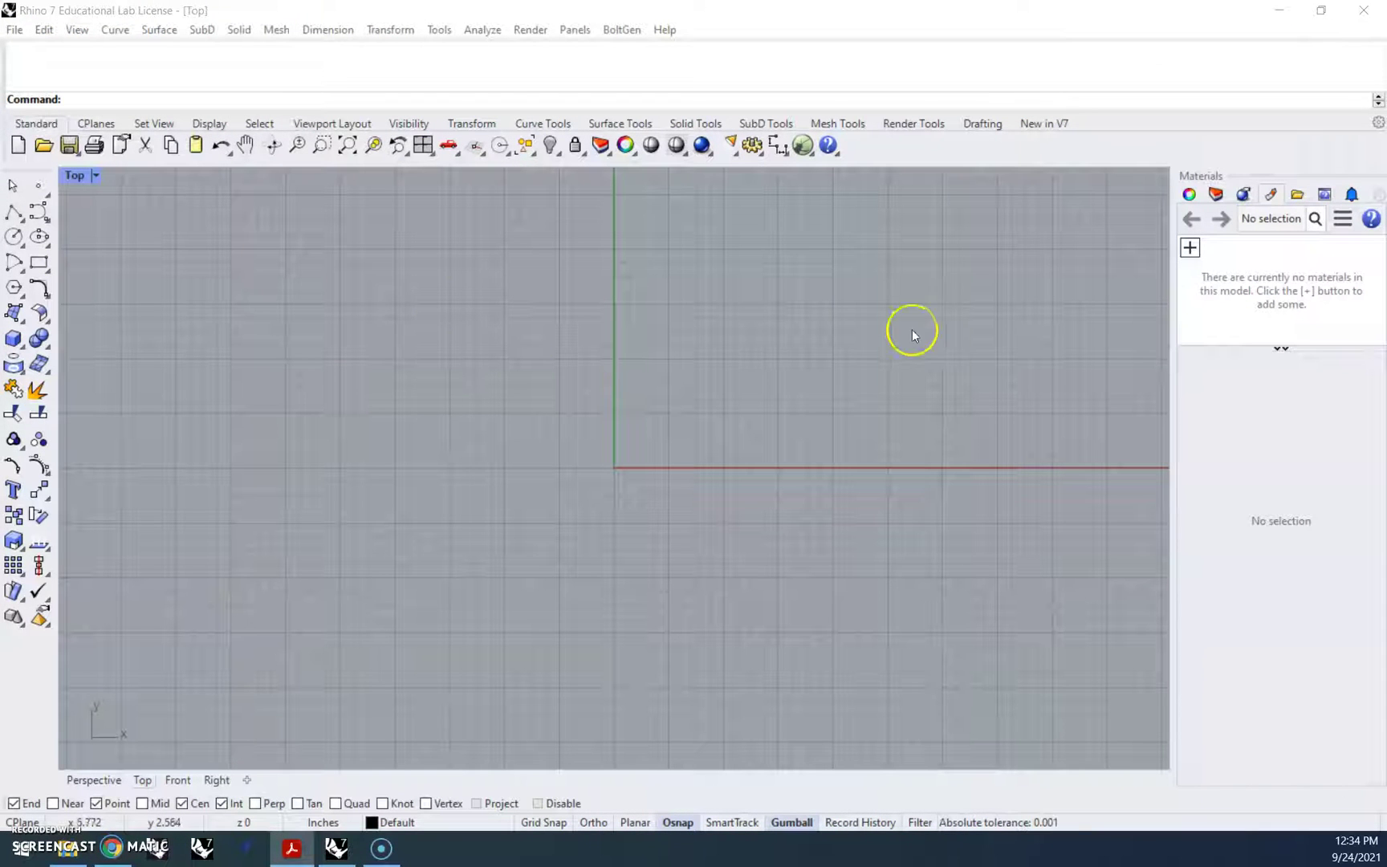
{"action": "left_click", "coordinate": [1215, 194]}
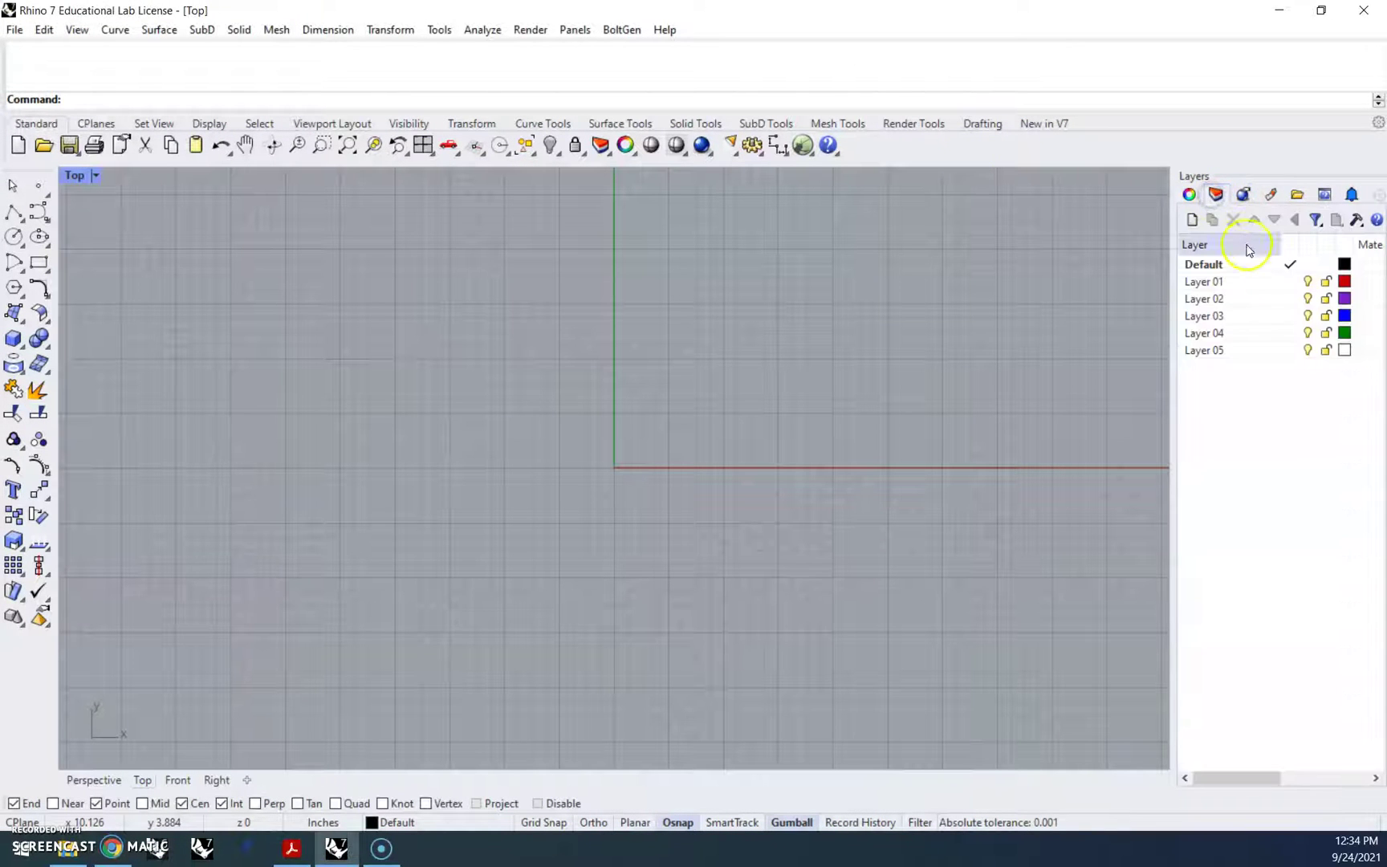
{"action": "right_click", "coordinate": [1214, 265]}
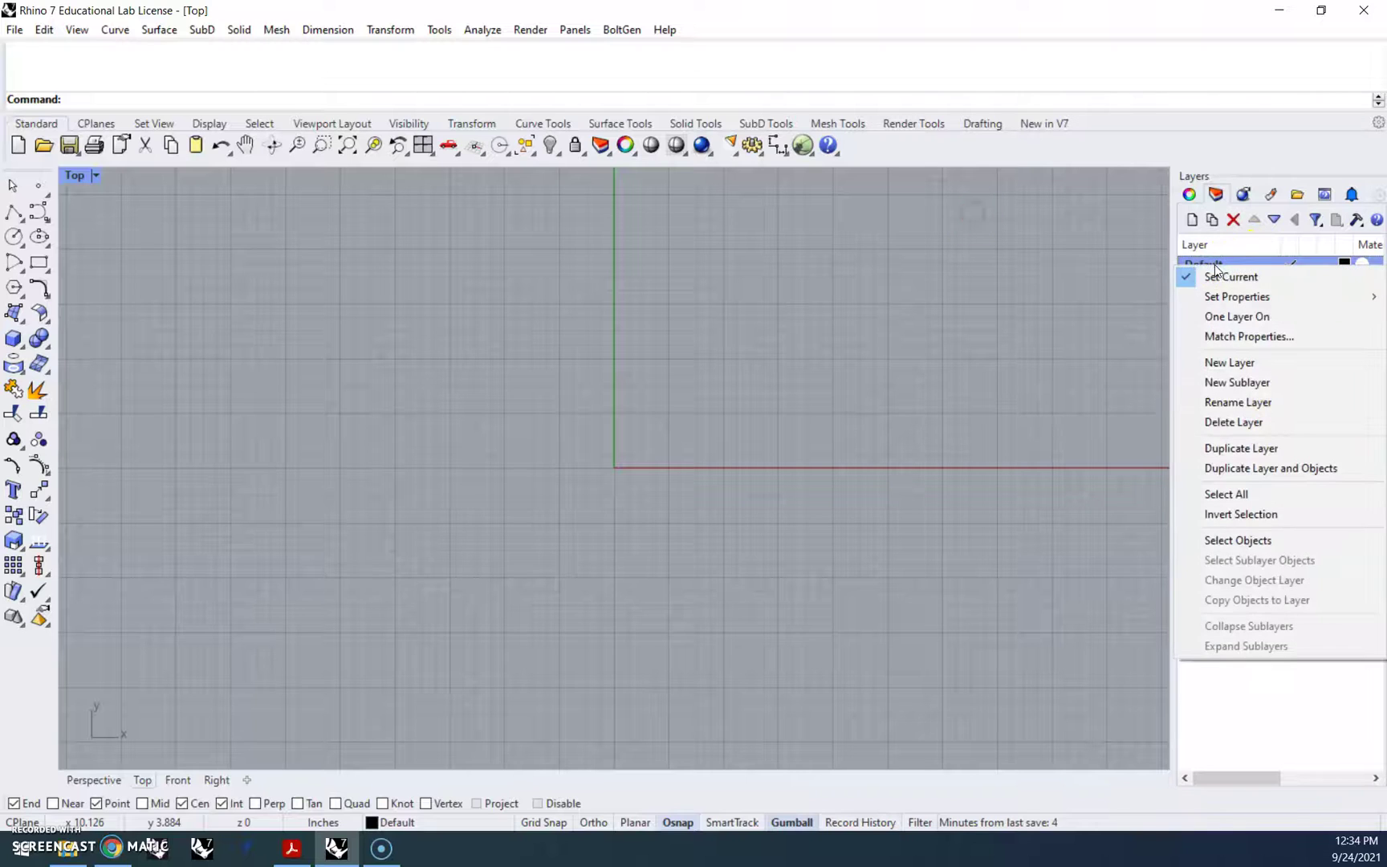
{"action": "left_click", "coordinate": [1231, 402]}
{"action": "type", "text": "Center"}
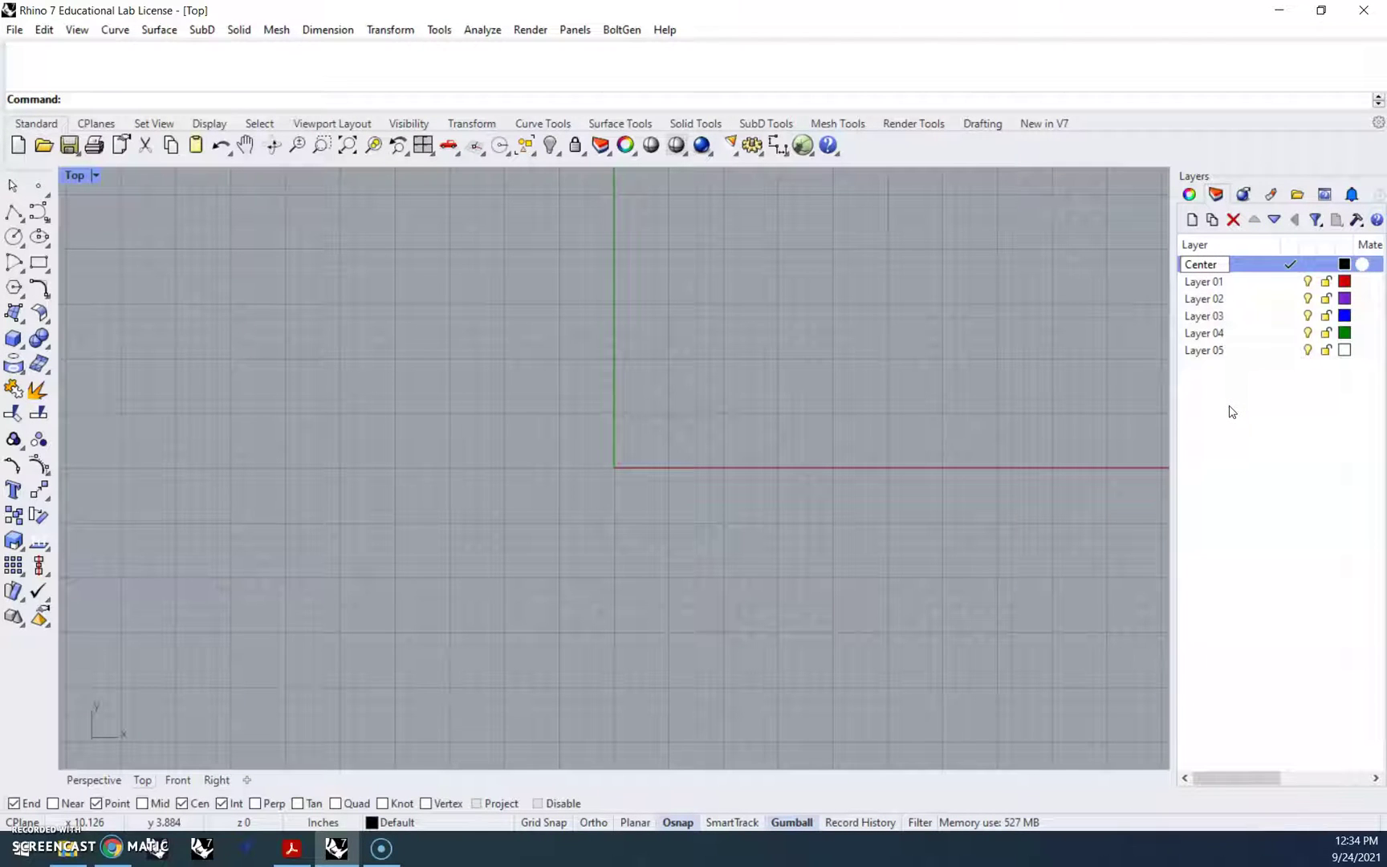
{"action": "key", "text": "Return"}
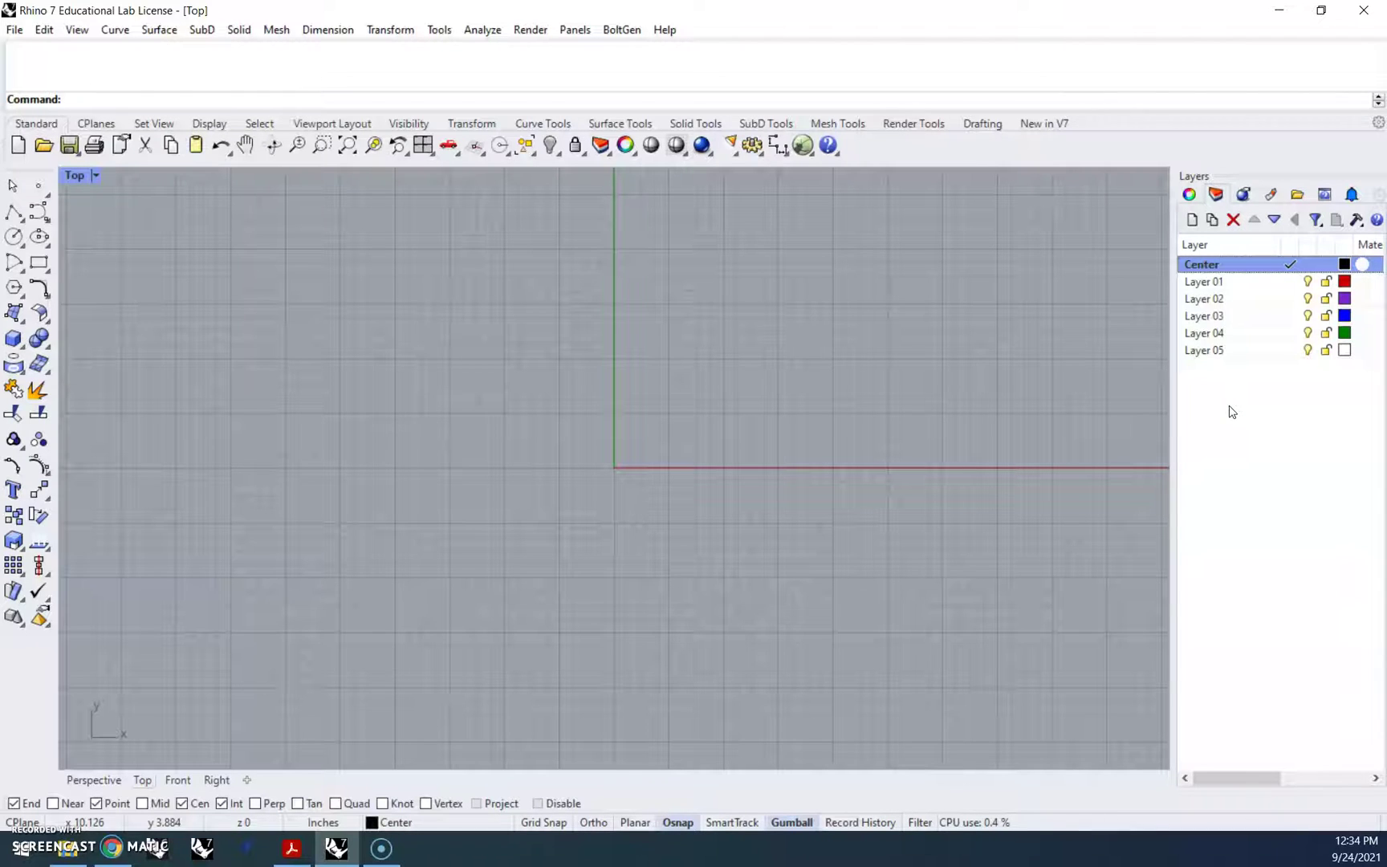
Step: Draw a horizontal line centred at the origin with Ortho and 0.25 half-length
{"action": "left_click", "coordinate": [22, 224]}
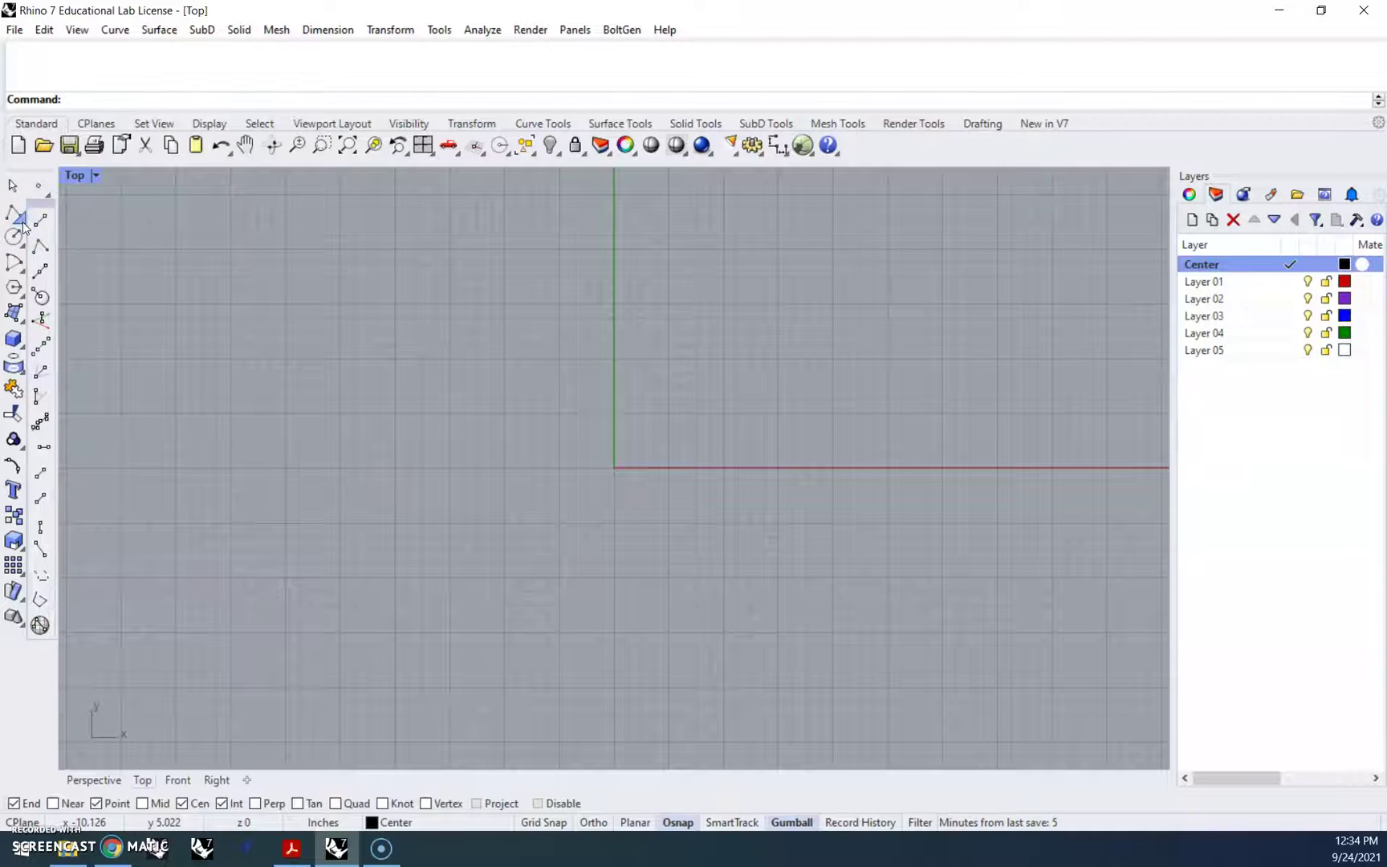
{"action": "left_click", "coordinate": [23, 227]}
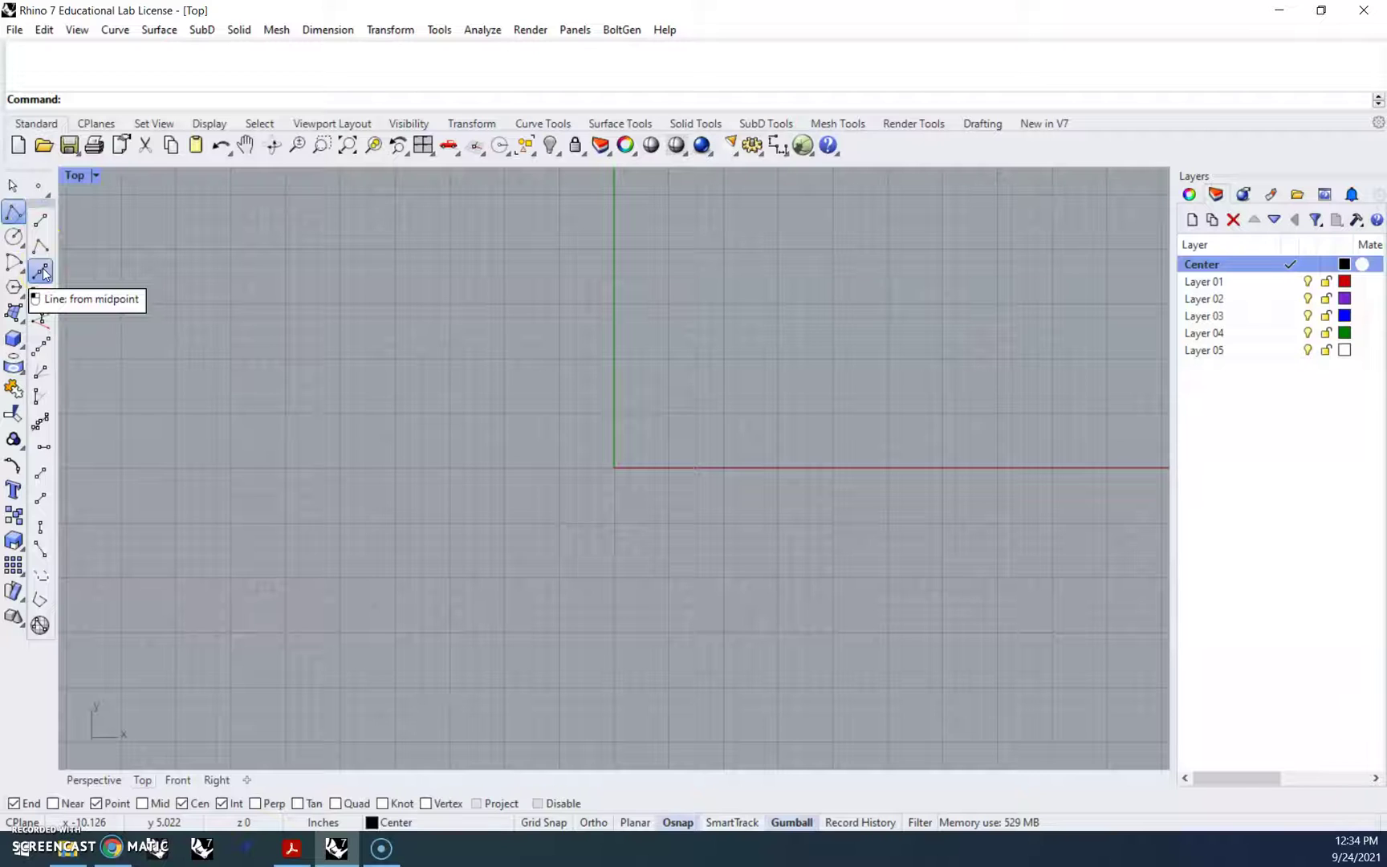
{"action": "left_click", "coordinate": [43, 267]}
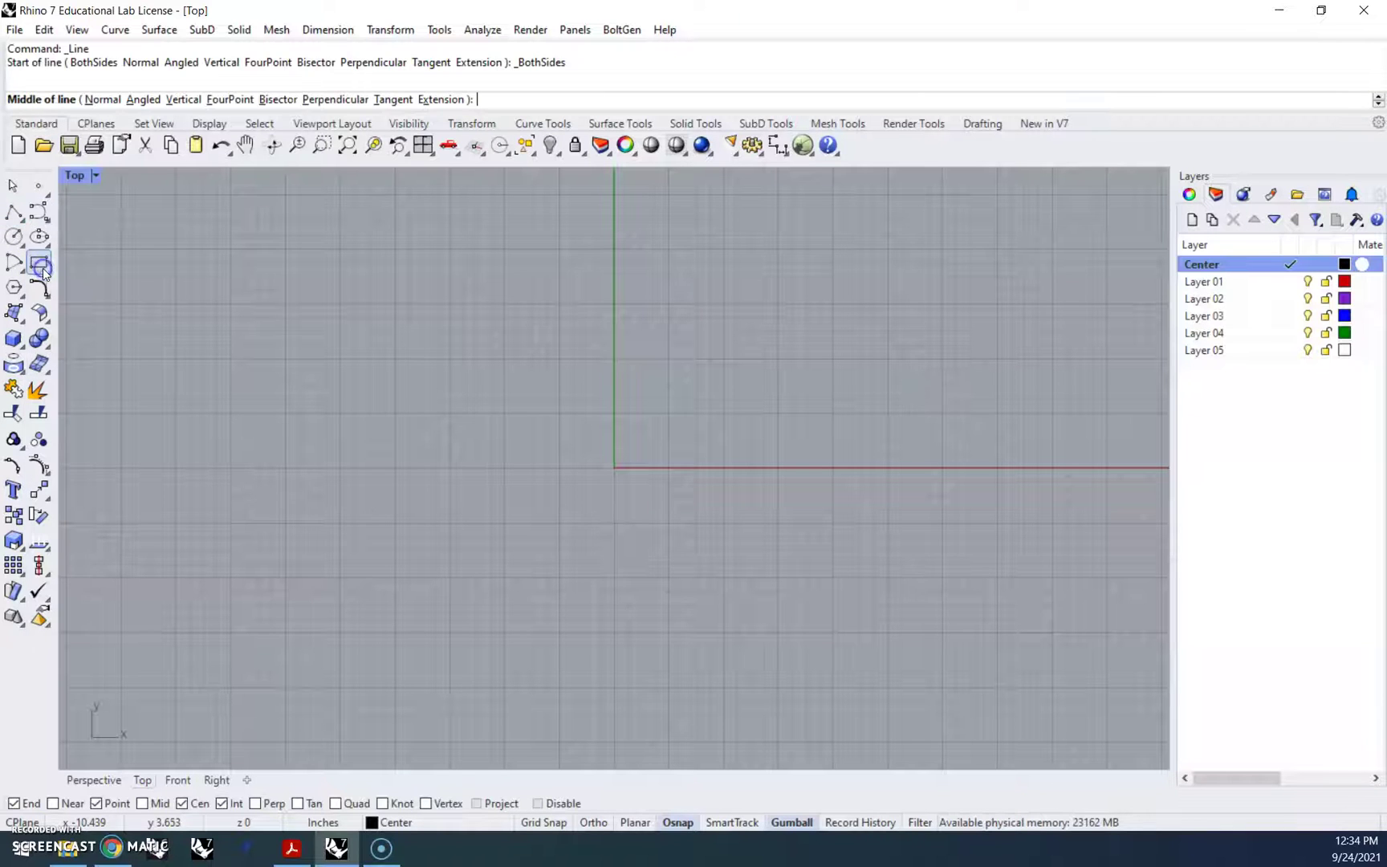
{"action": "type", "text": "0"}
{"action": "key", "text": "Return"}
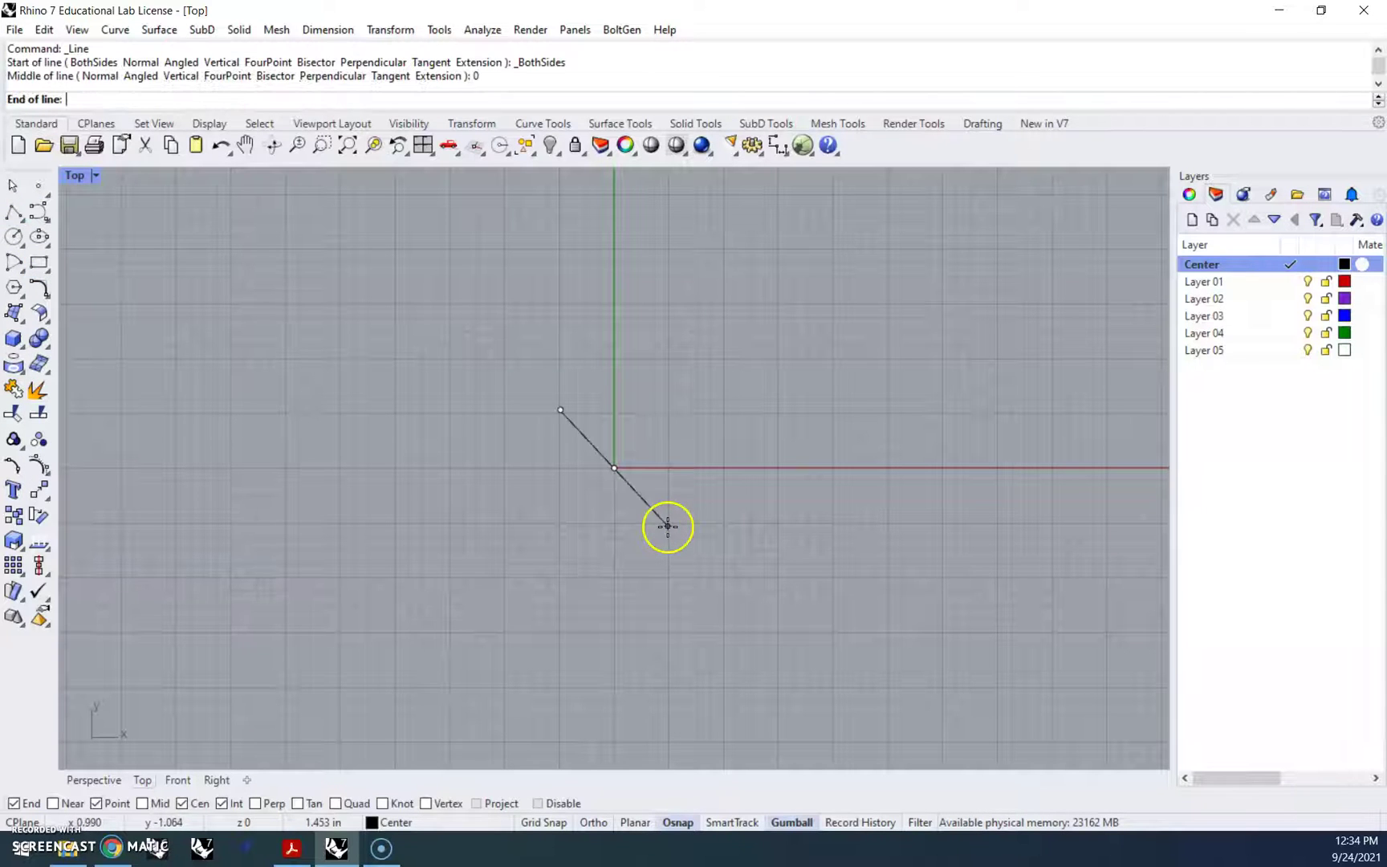
{"action": "left_click", "coordinate": [594, 822]}
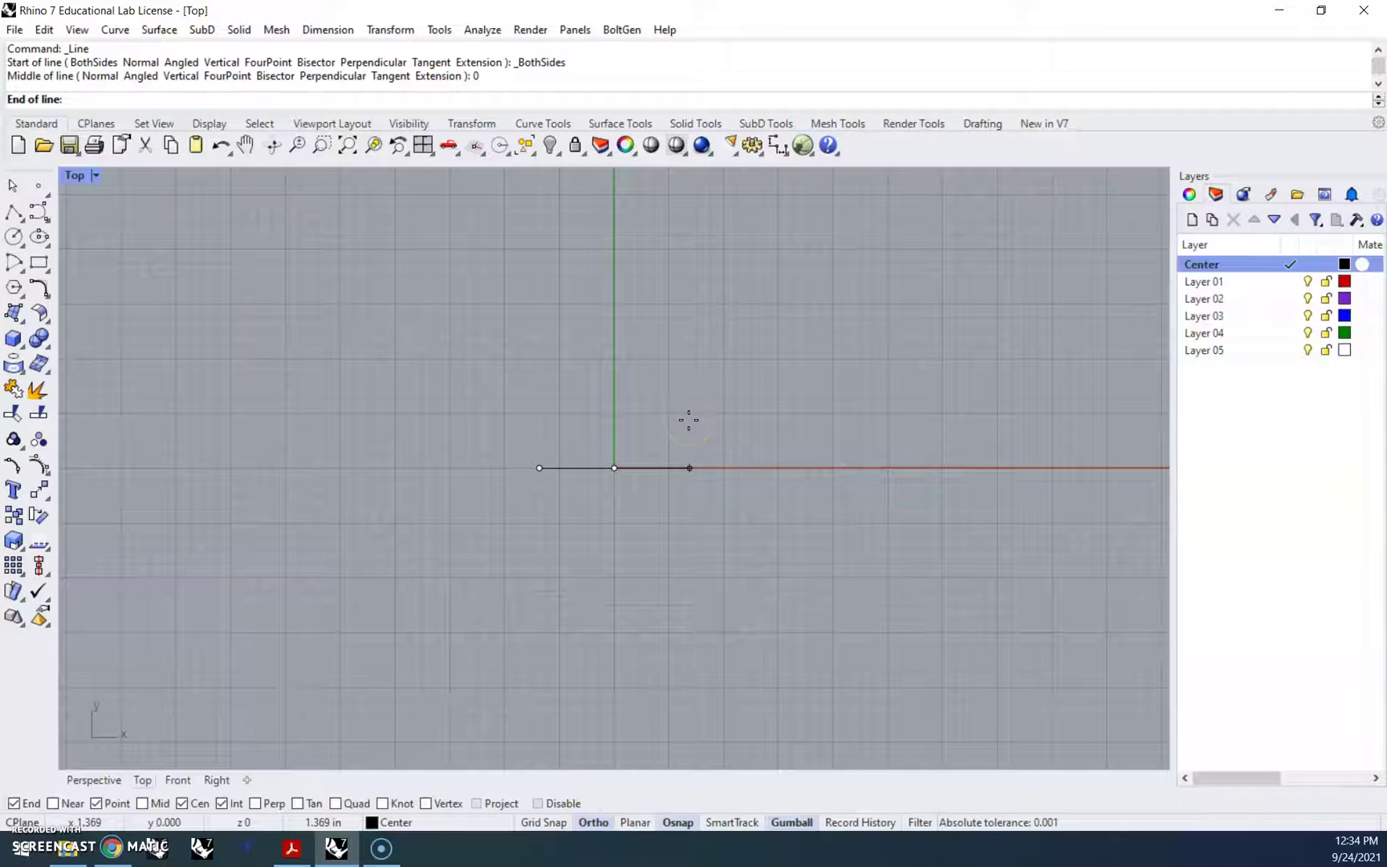
{"action": "type", "text": ".25"}
{"action": "key", "text": "Return"}
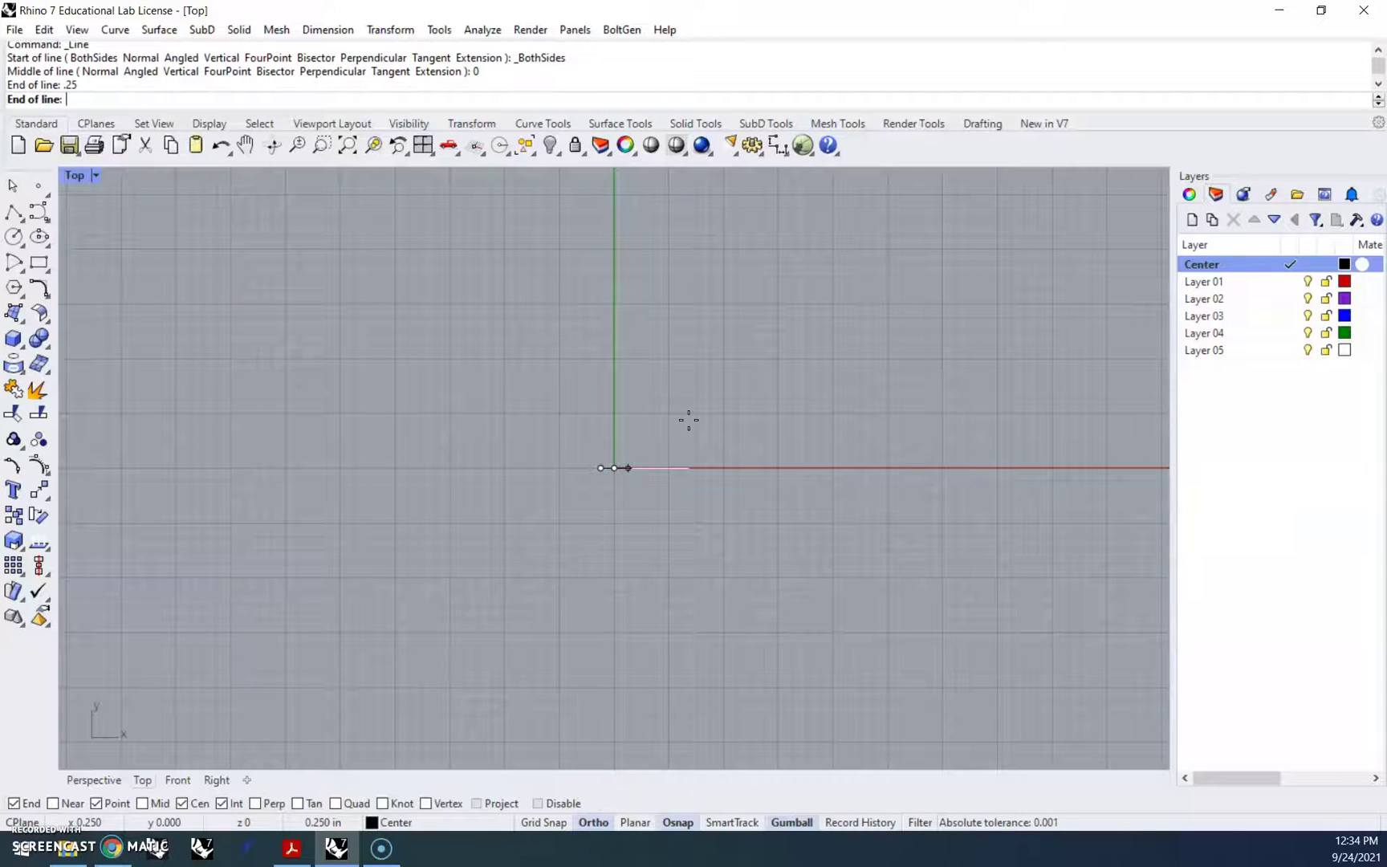
{"action": "left_click", "coordinate": [687, 424]}
{"action": "scroll", "coordinate": [644, 489], "scroll_direction": "up", "scroll_amount": 4}
Step: Add a vertical 0.25 half-length line at the first line's midpoint to complete the cross
{"action": "right_click", "coordinate": [611, 474]}
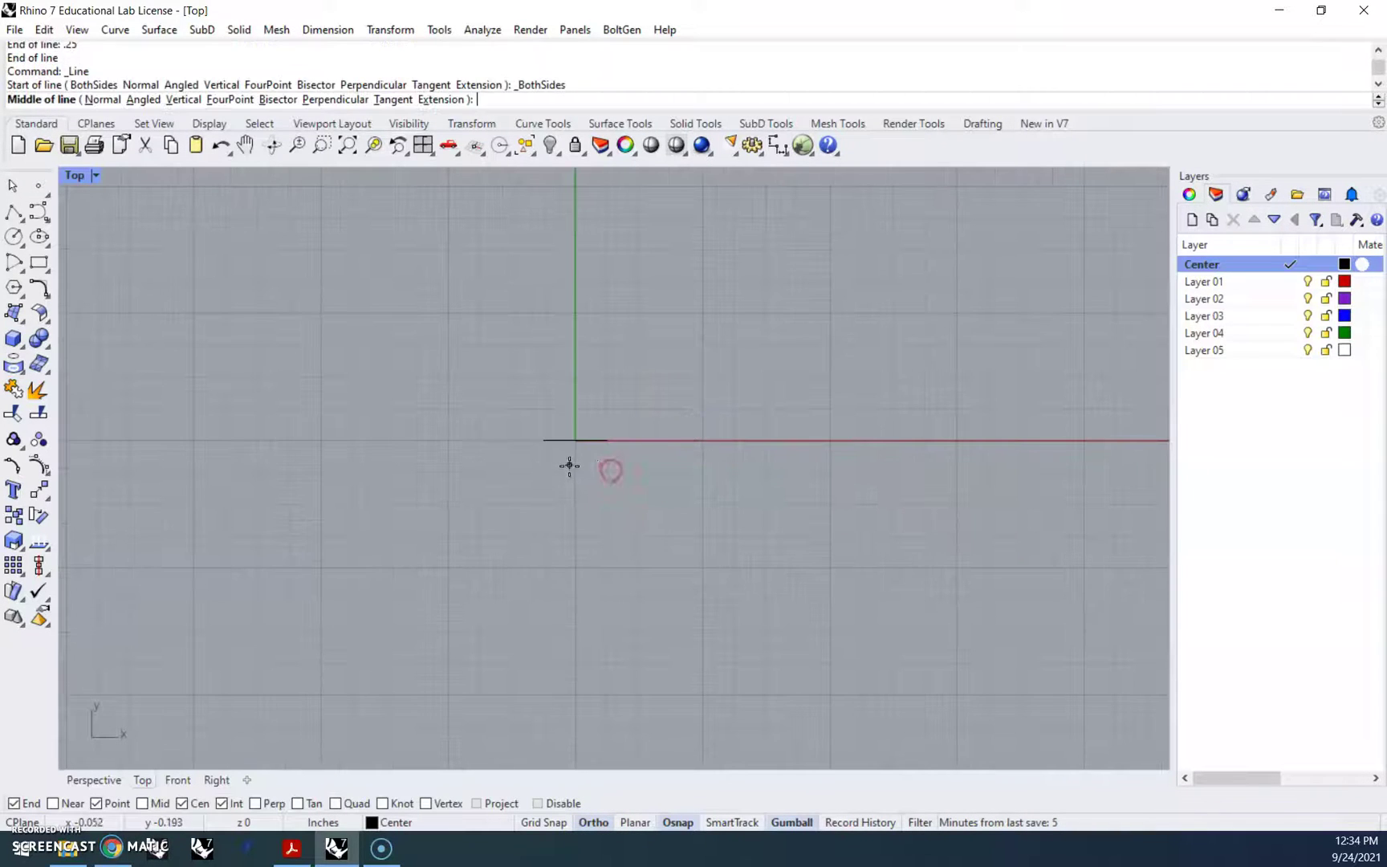
{"action": "left_click", "coordinate": [142, 803]}
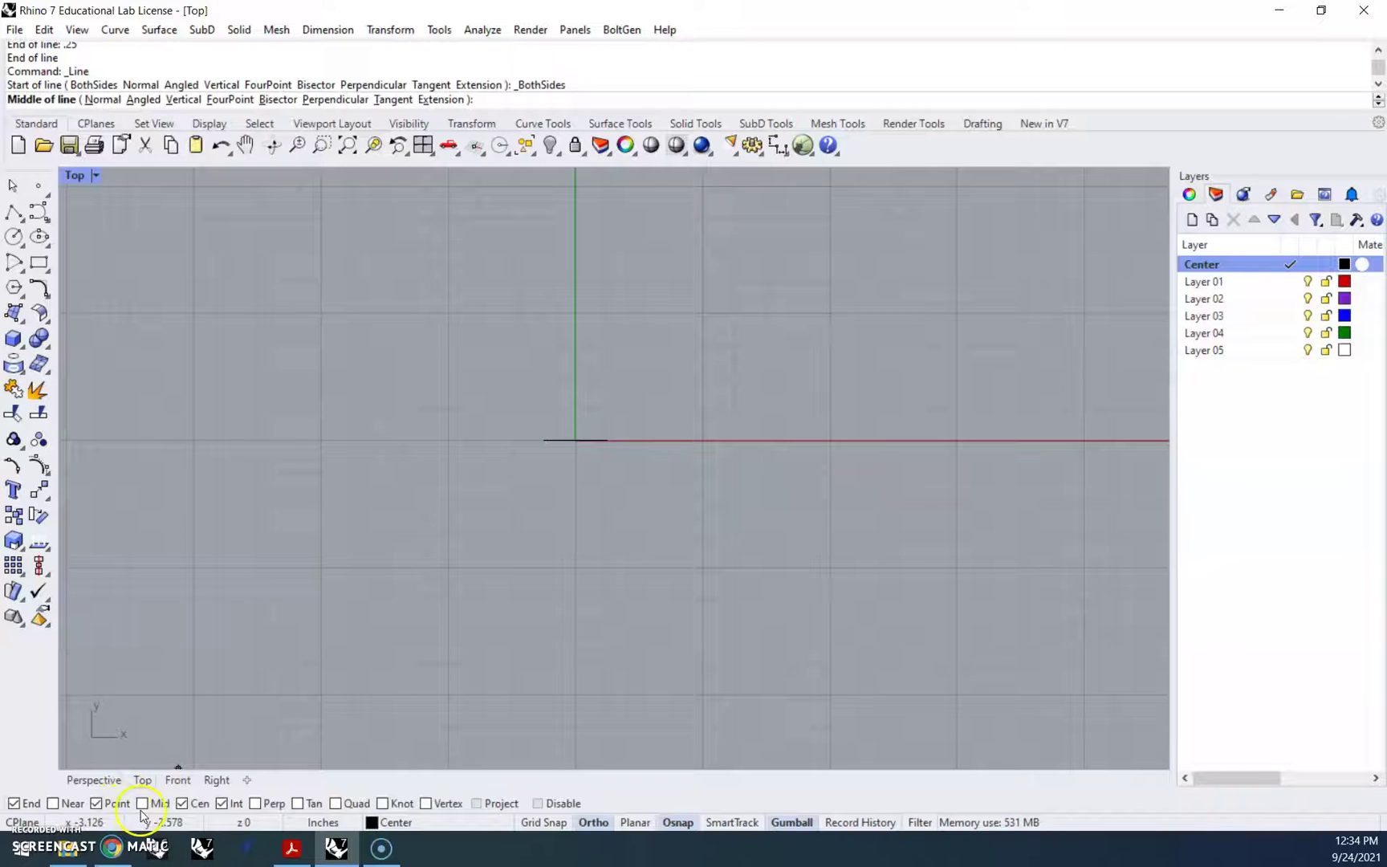
{"action": "left_click", "coordinate": [579, 440]}
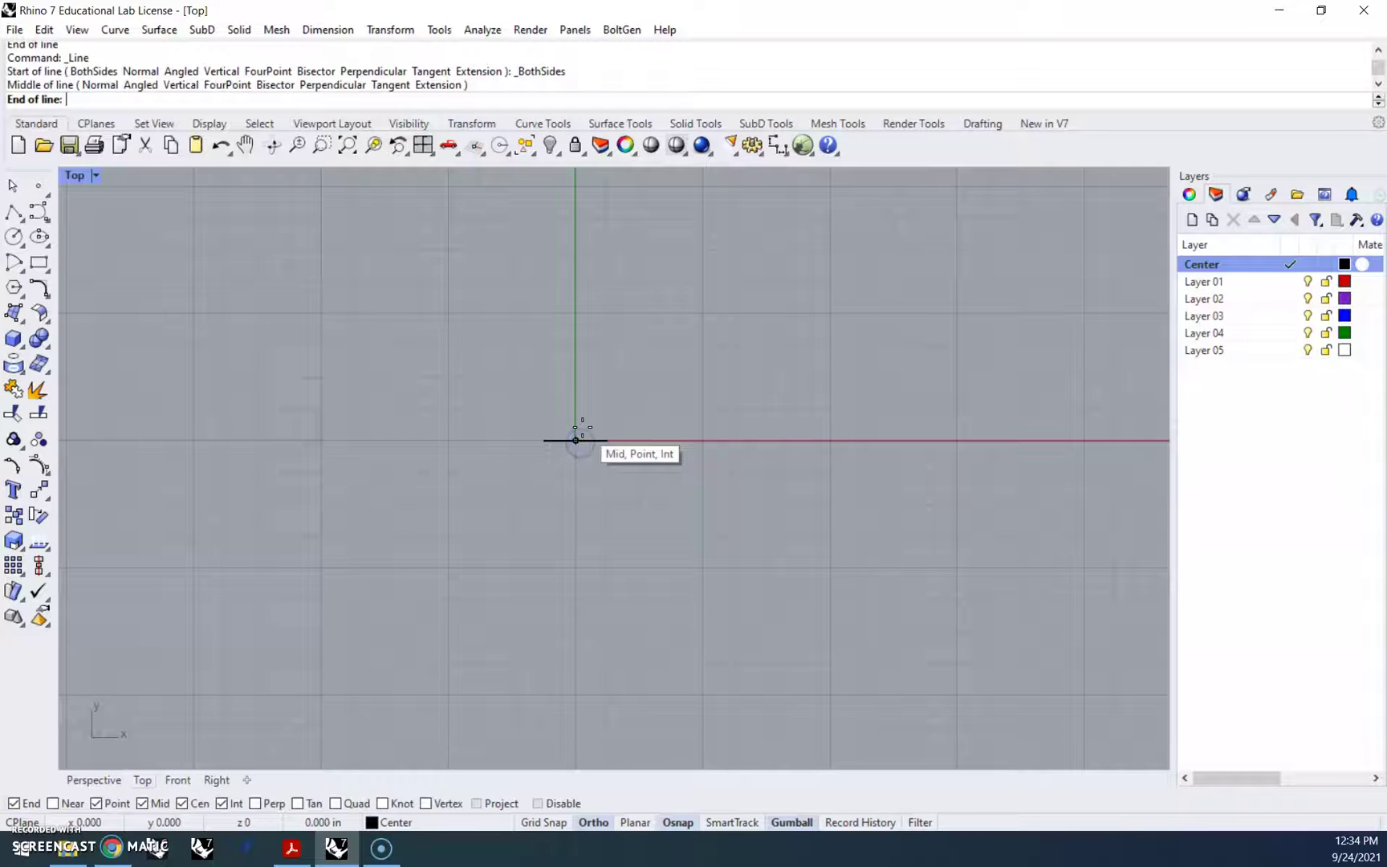
{"action": "key", "text": "Return"}
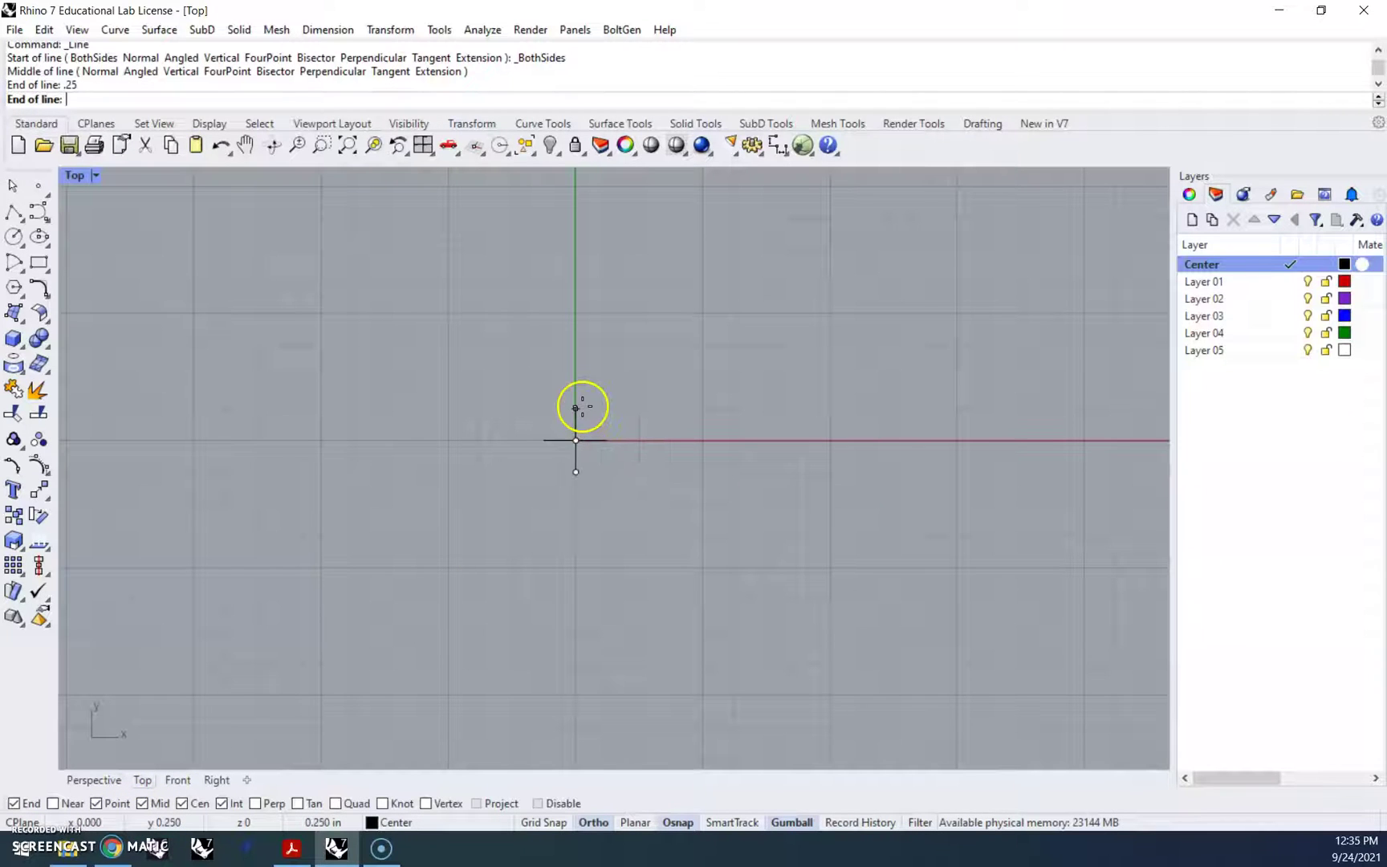
{"action": "left_click", "coordinate": [582, 406]}
{"action": "scroll", "coordinate": [693, 509], "scroll_direction": "down", "scroll_amount": 5}
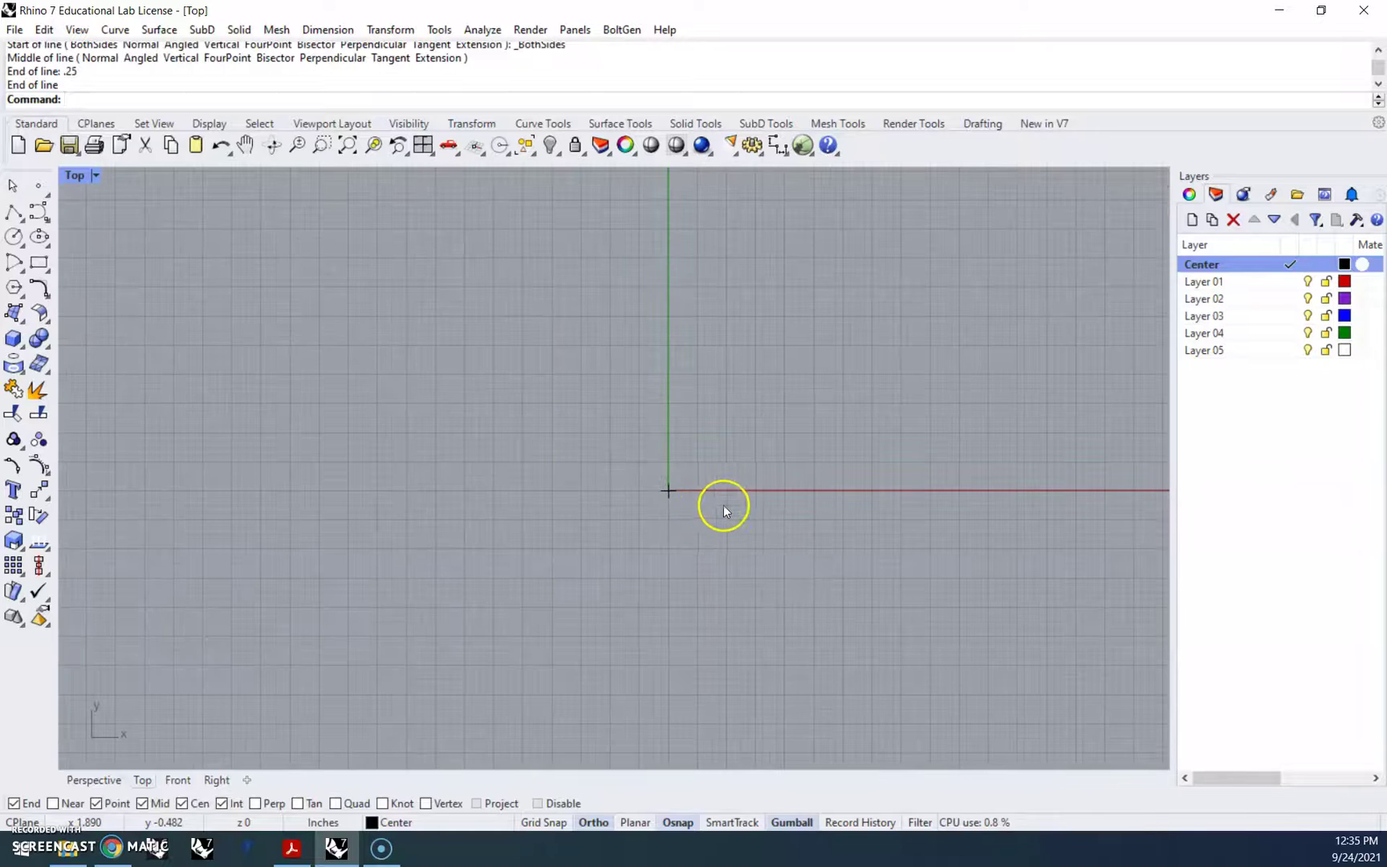
{"action": "right_click_drag", "start_coordinate": [722, 505], "coordinate": [665, 489]}
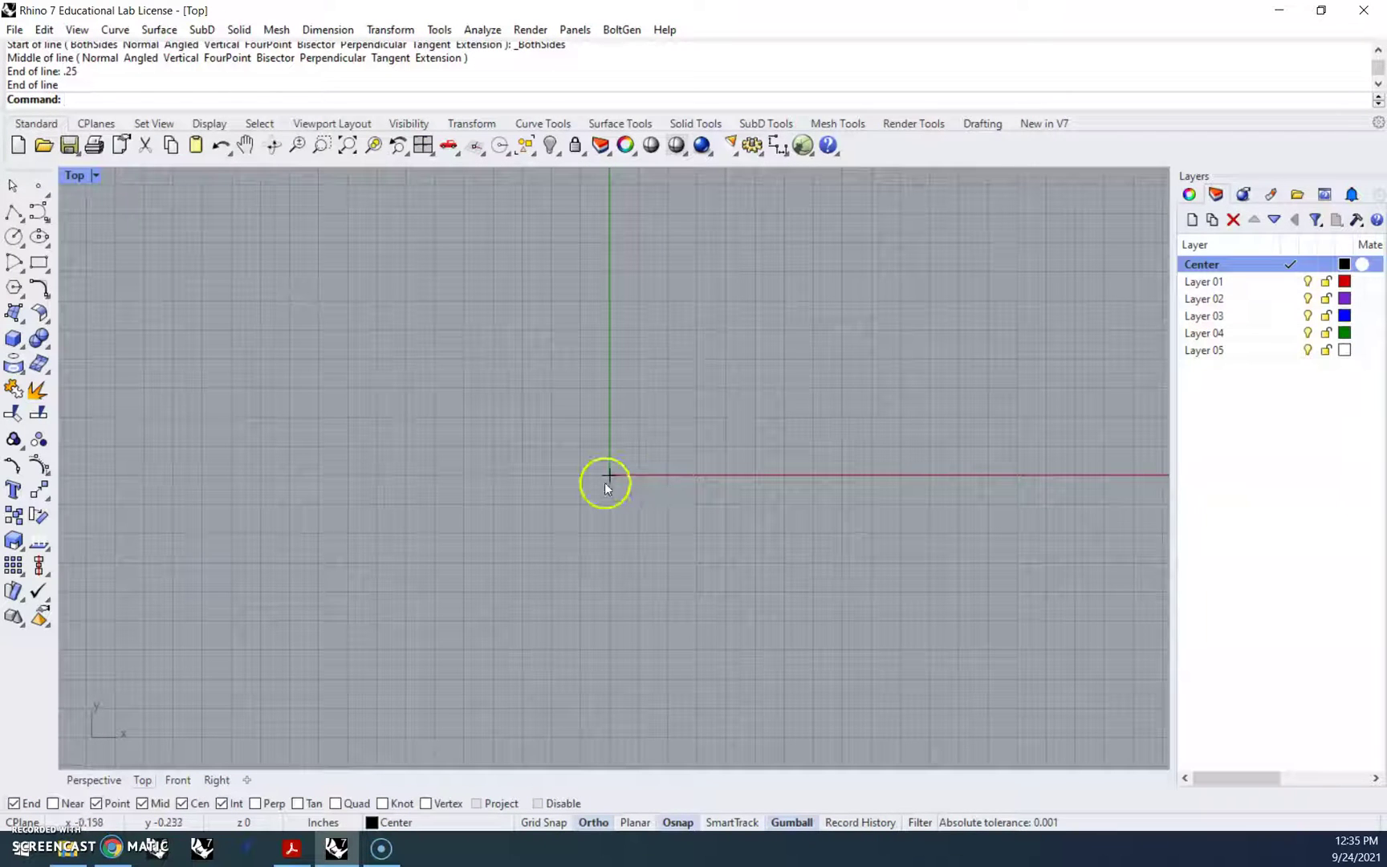
Step: Bring the Mechanical Arm PDF back to check the 2.50, 2.50, 2.00 spacings
{"action": "left_click", "coordinate": [292, 847]}
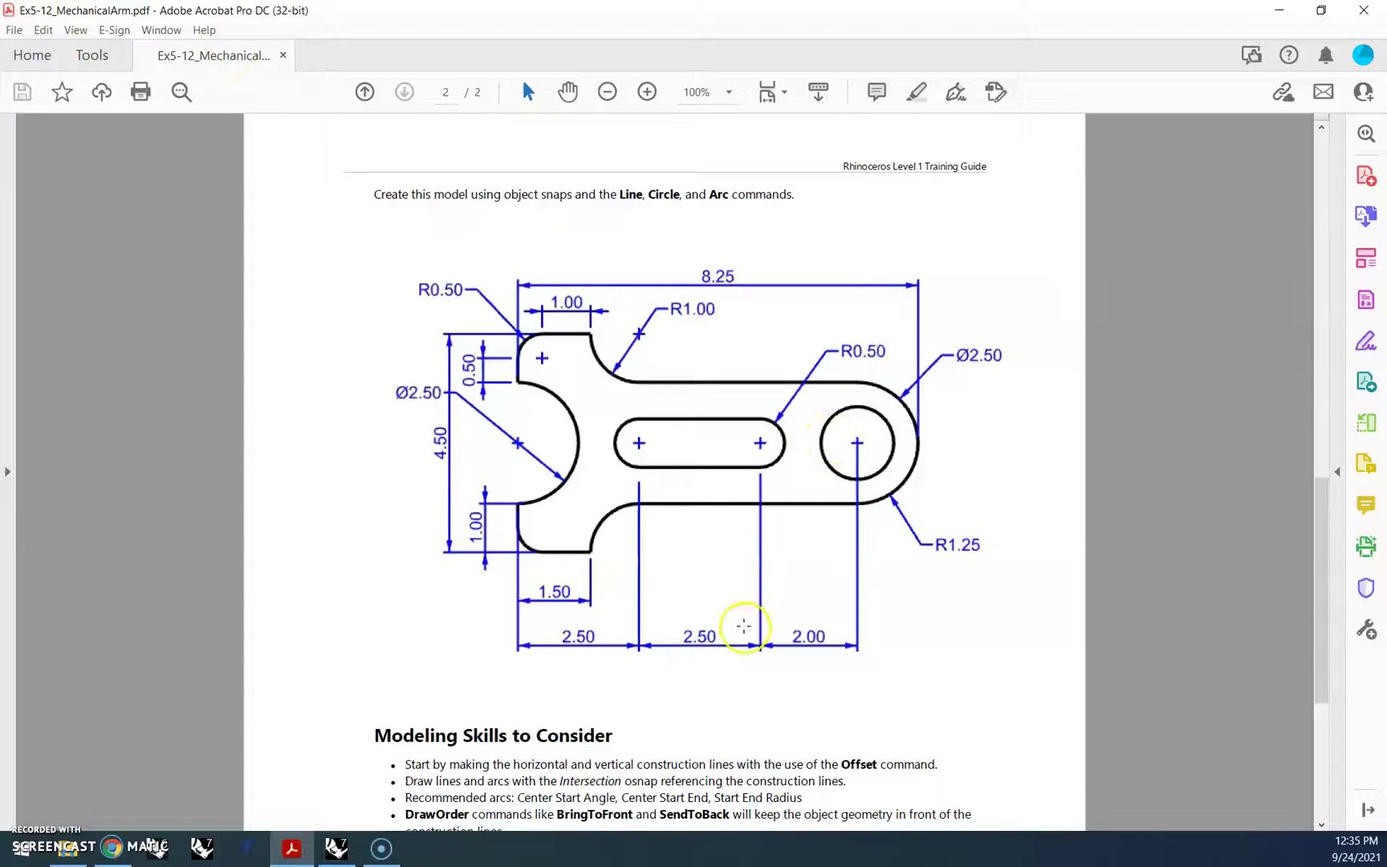
Step: Select the origin cross and copy it from the origin to 2.5 on the x-axis
{"action": "left_click", "coordinate": [1278, 11]}
{"action": "left_click_drag", "start_coordinate": [657, 504], "coordinate": [513, 402]}
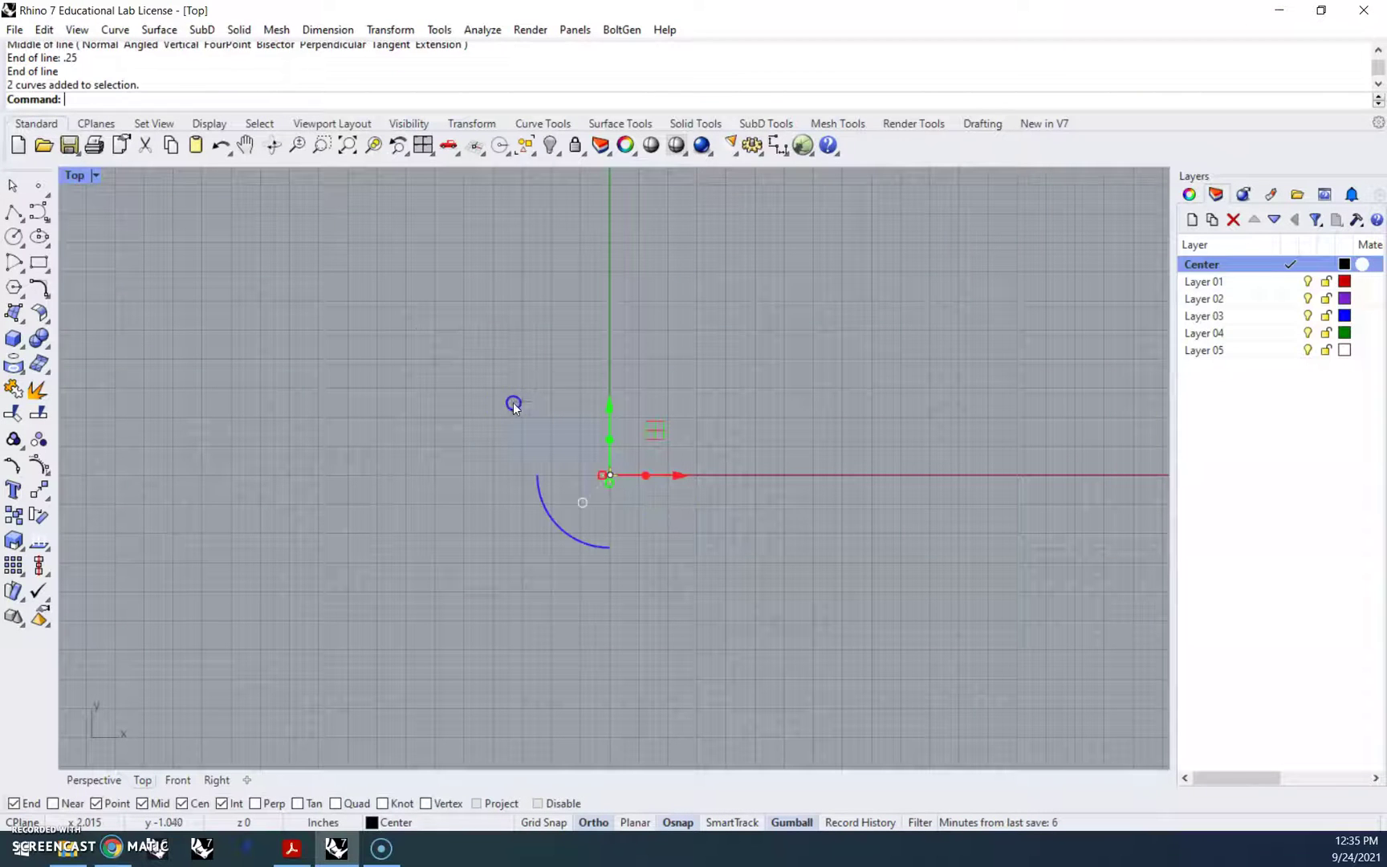
{"action": "key", "text": "Return"}
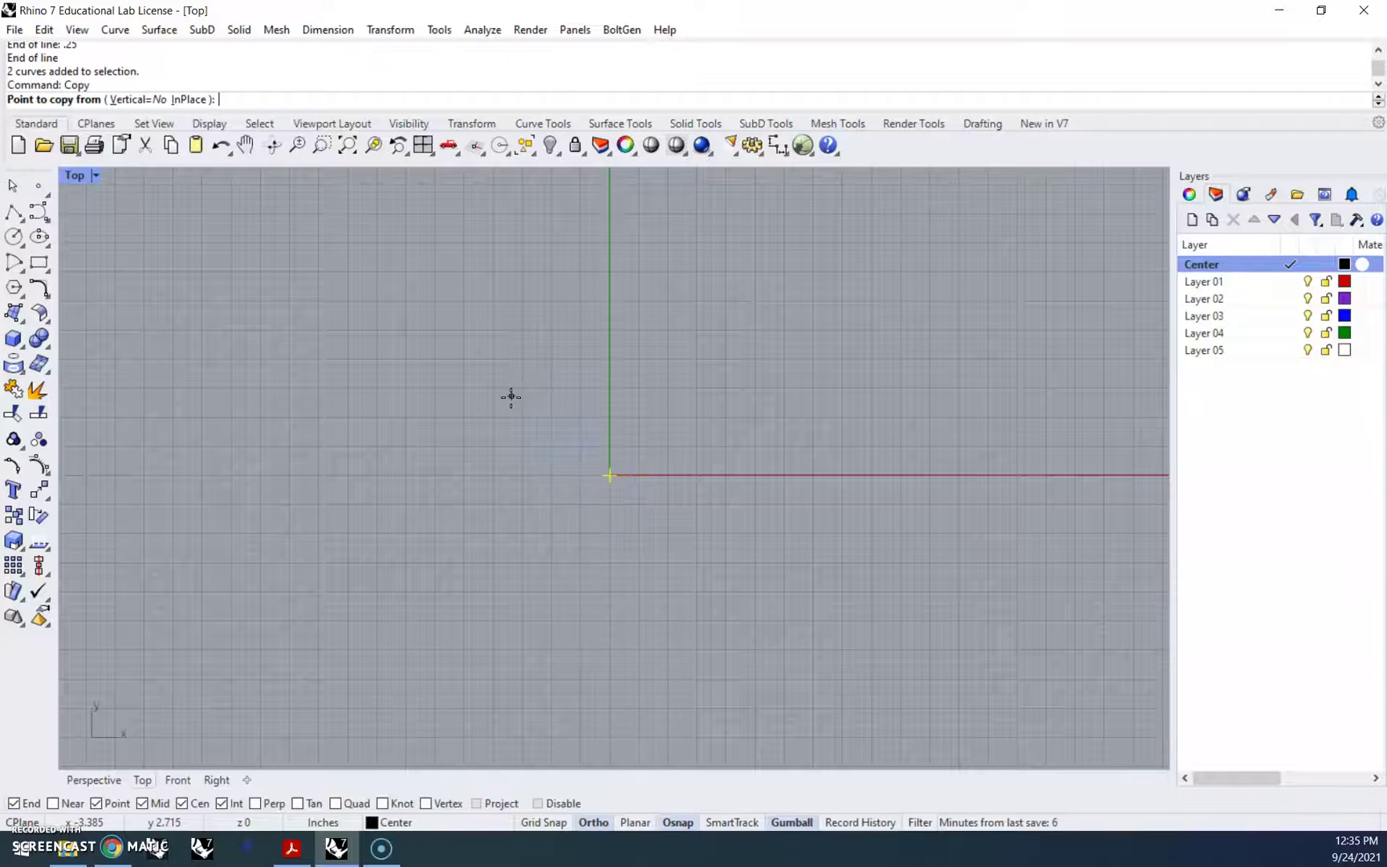
{"action": "scroll", "coordinate": [625, 498], "scroll_direction": "up", "scroll_amount": 3}
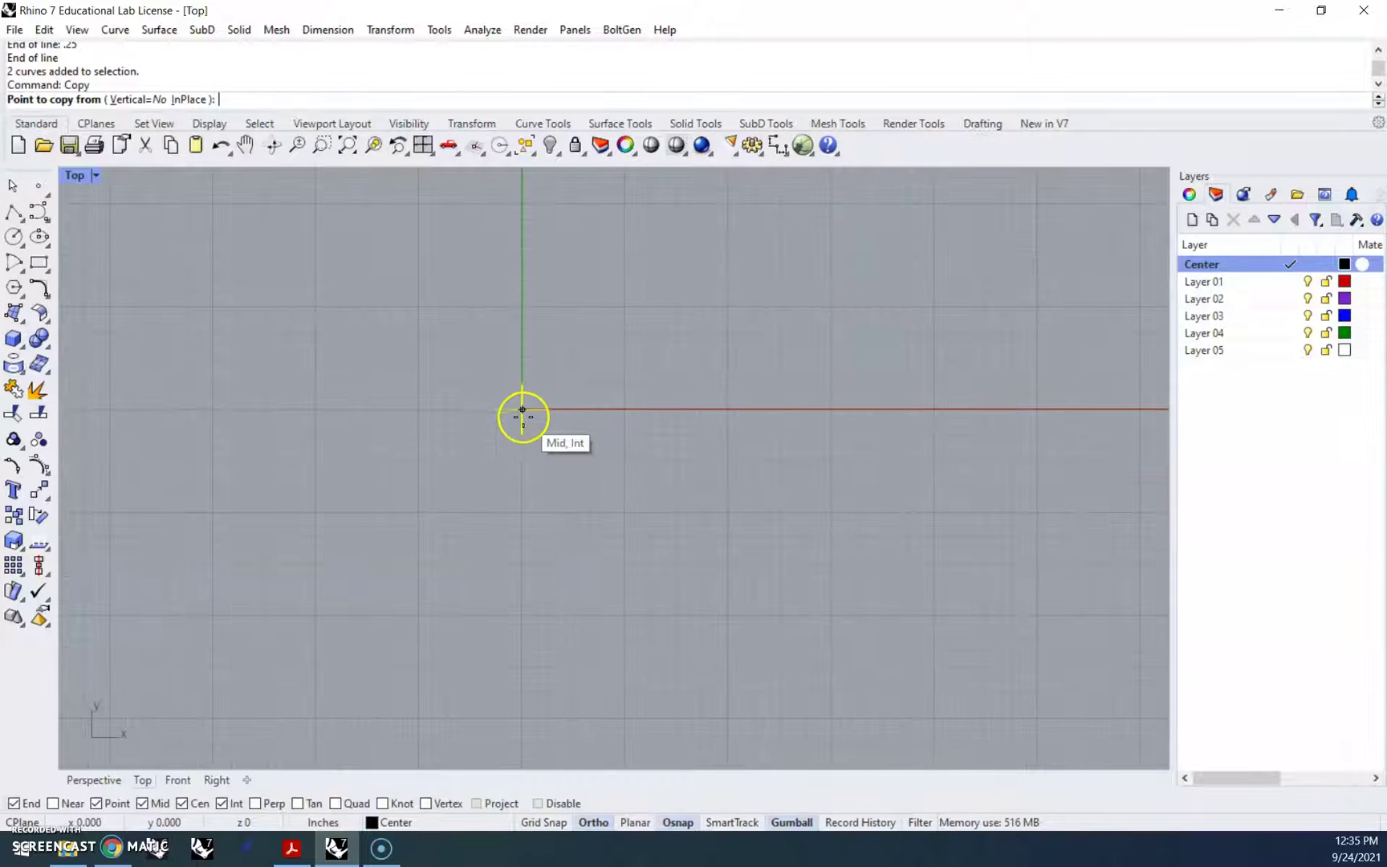
{"action": "left_click", "coordinate": [521, 409]}
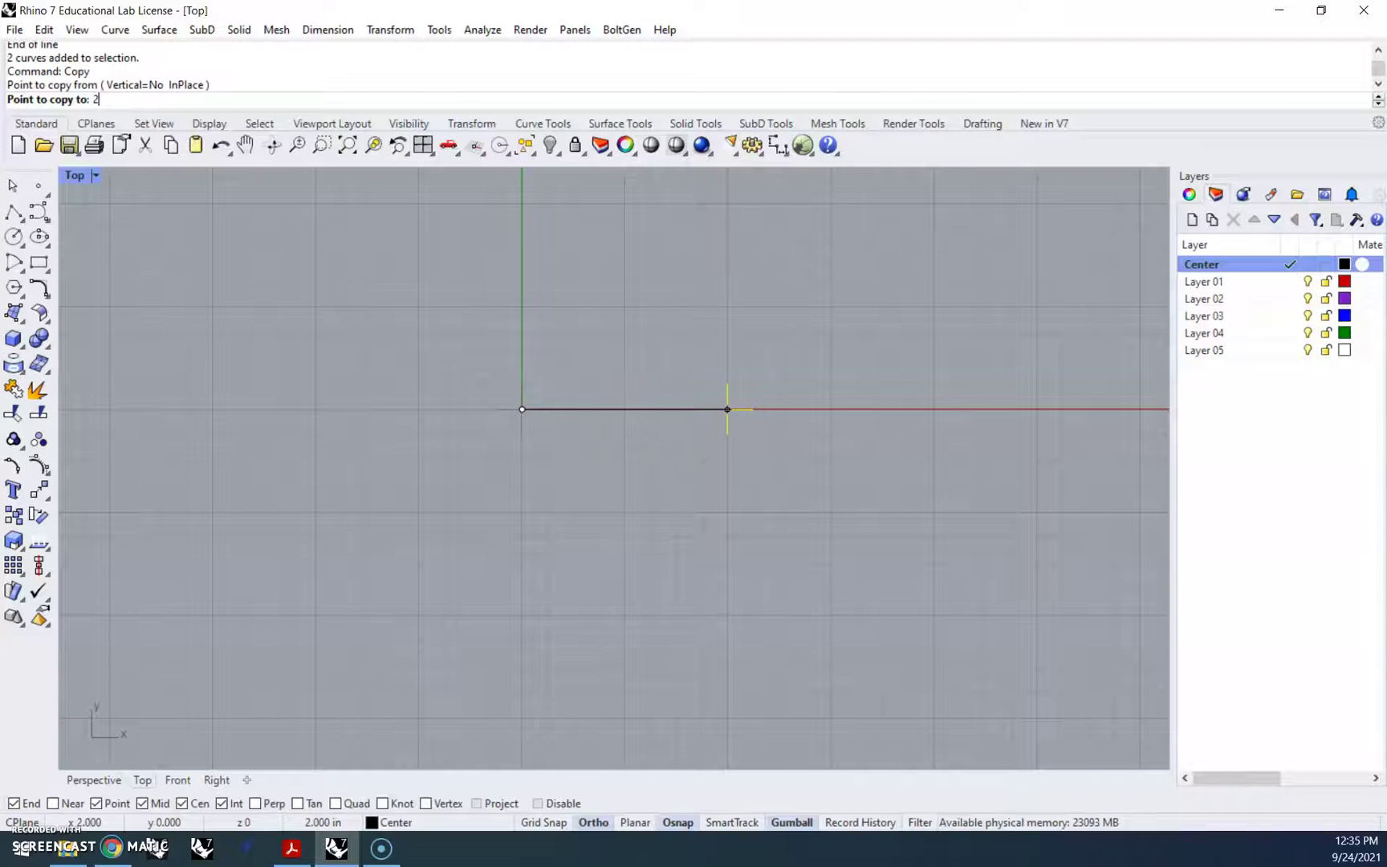
{"action": "type", "text": "2.5"}
{"action": "key", "text": "Return"}
{"action": "left_click", "coordinate": [718, 409]}
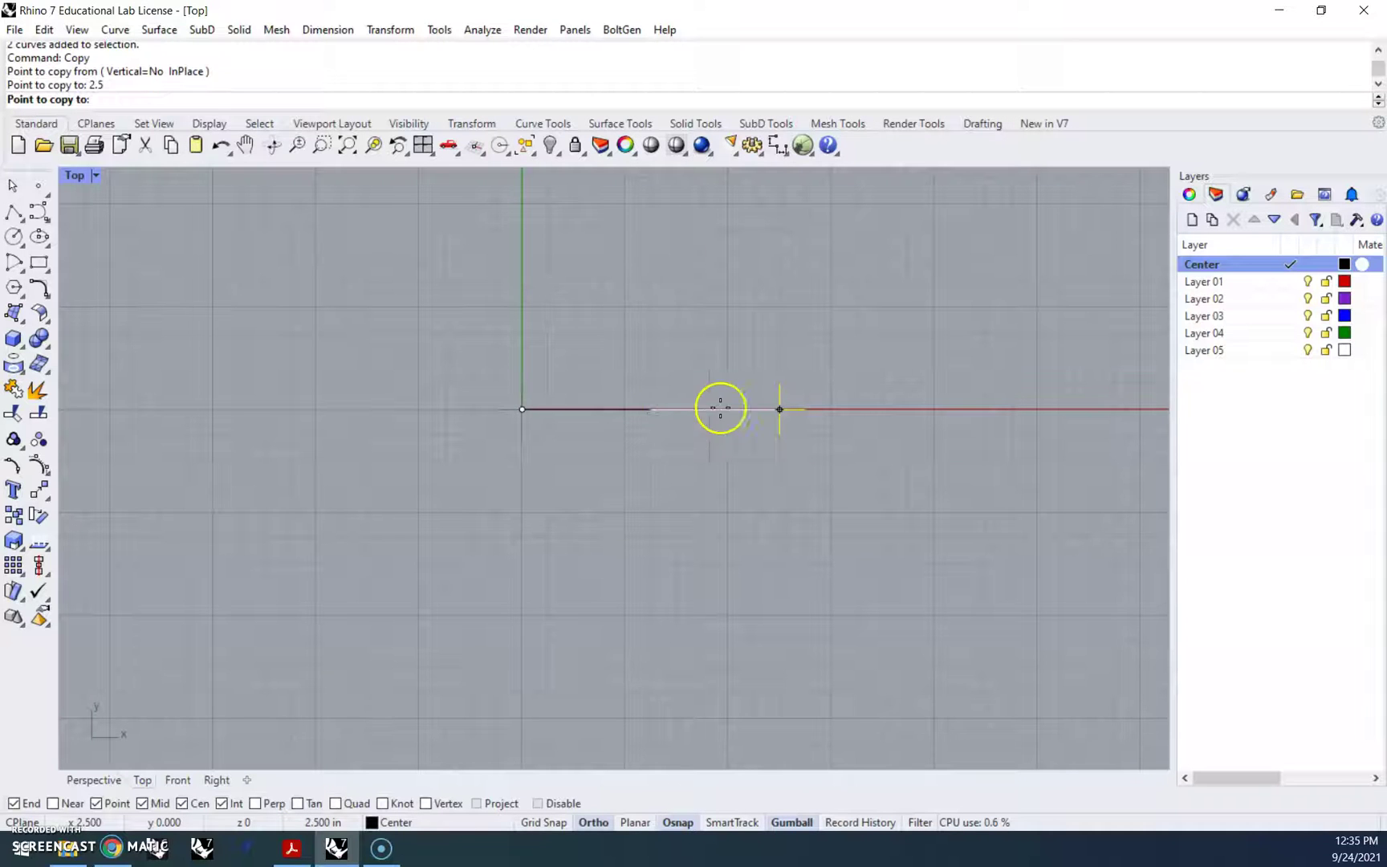
Step: Place further copies of the cross at 5 and 7 along the x-axis
{"action": "right_click_drag", "start_coordinate": [719, 325], "coordinate": [713, 423]}
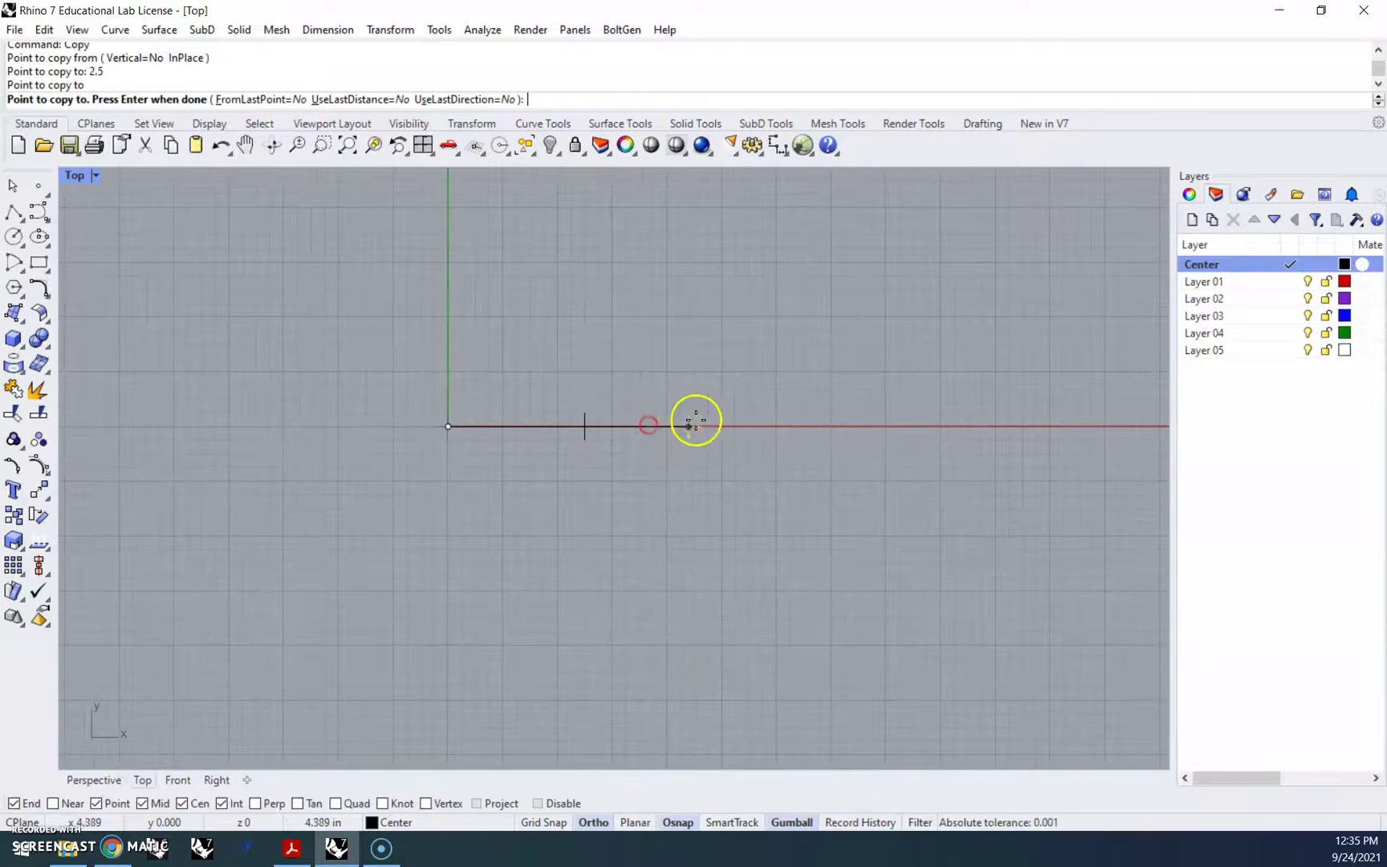
{"action": "type", "text": "5"}
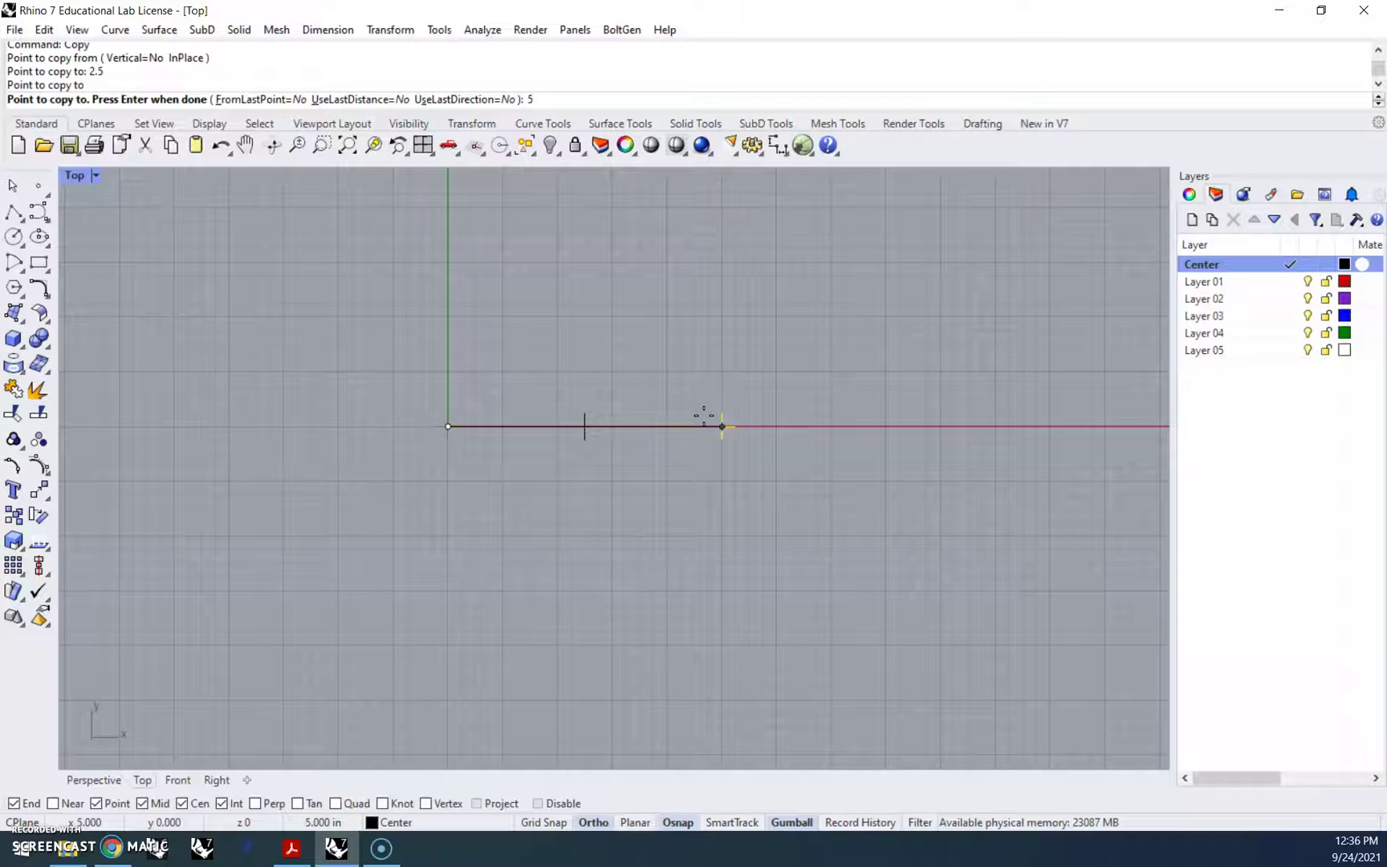
{"action": "key", "text": "Return"}
{"action": "left_click", "coordinate": [793, 426]}
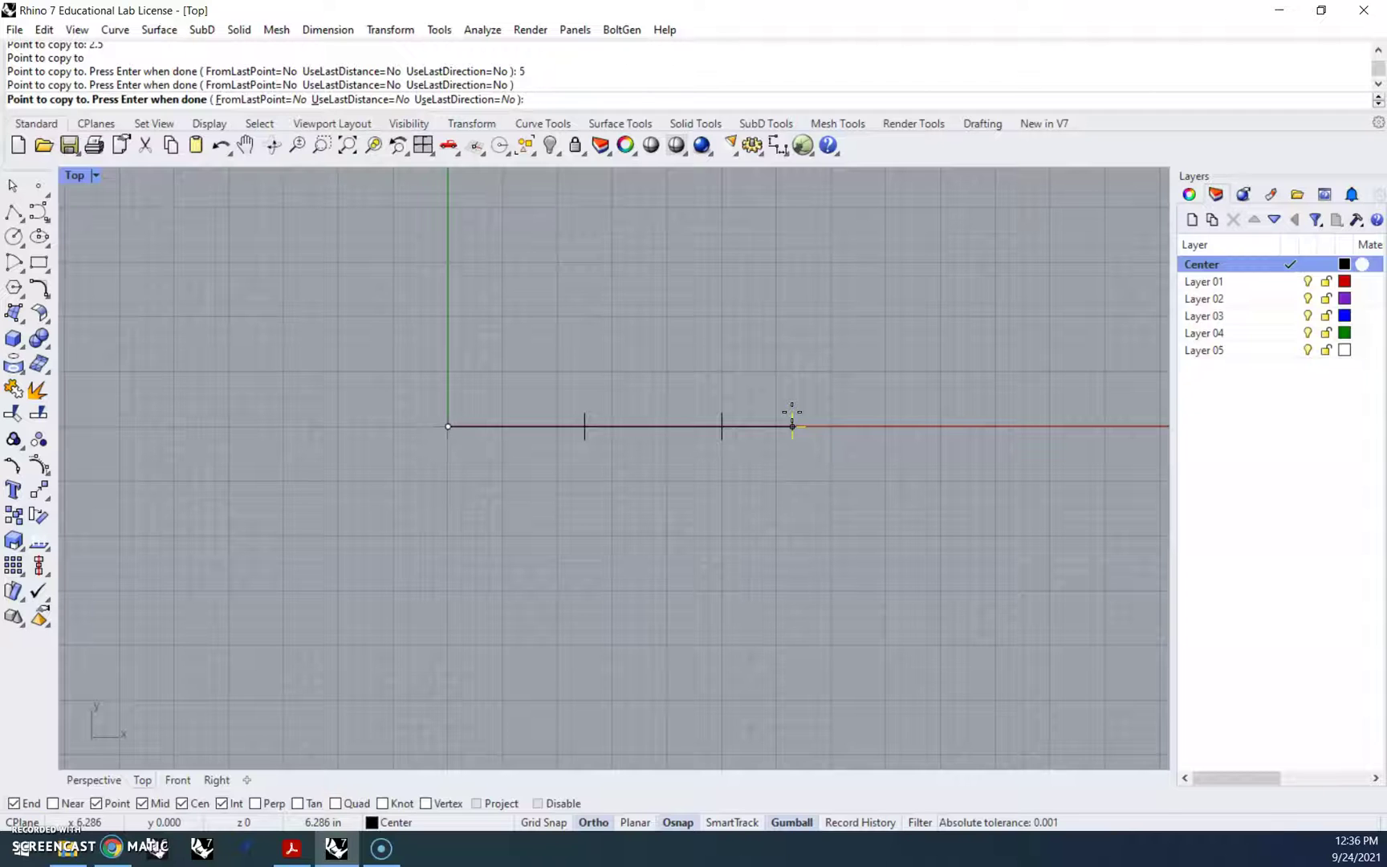
{"action": "type", "text": "7"}
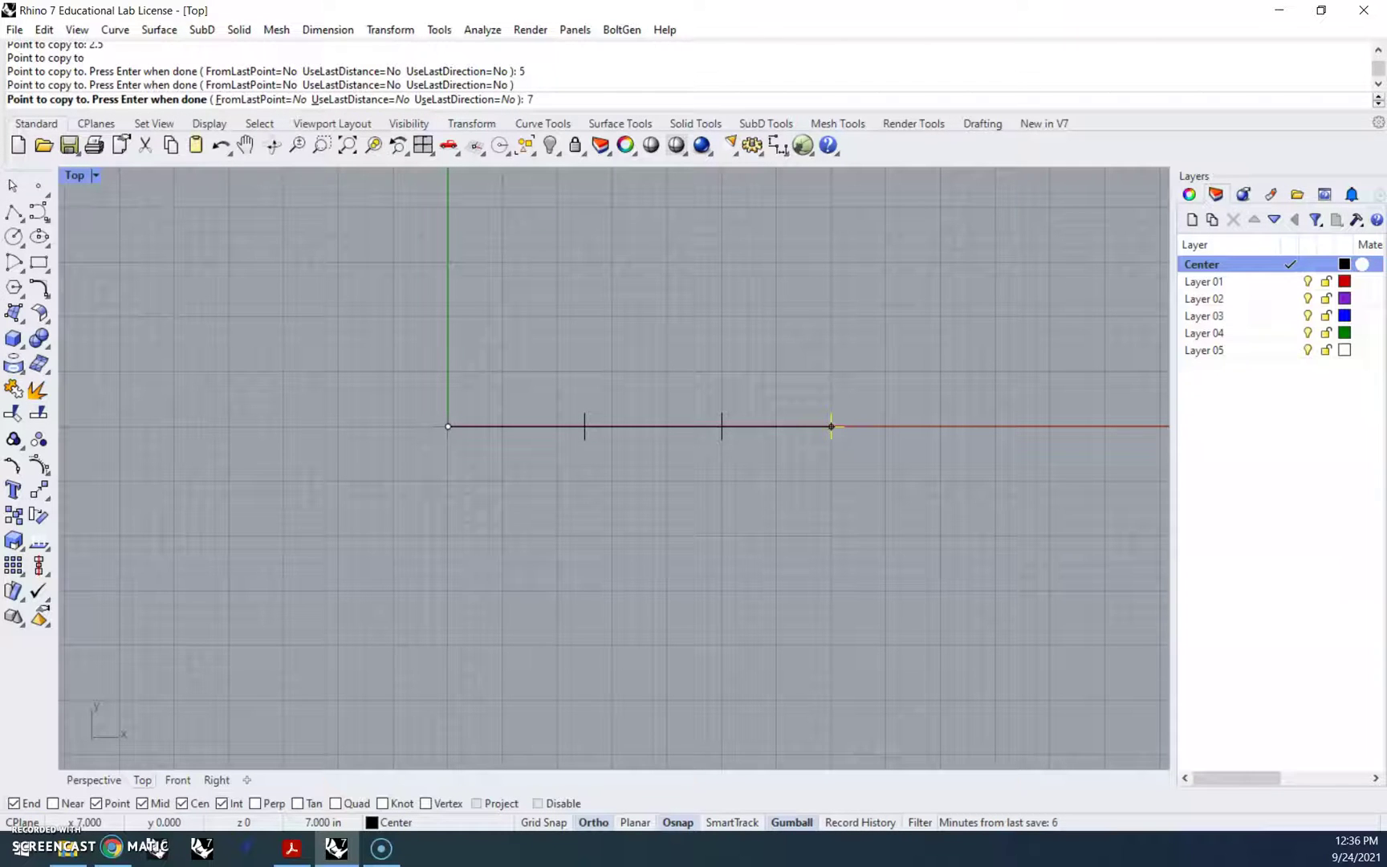
{"action": "key", "text": "Return"}
{"action": "left_click", "coordinate": [834, 419]}
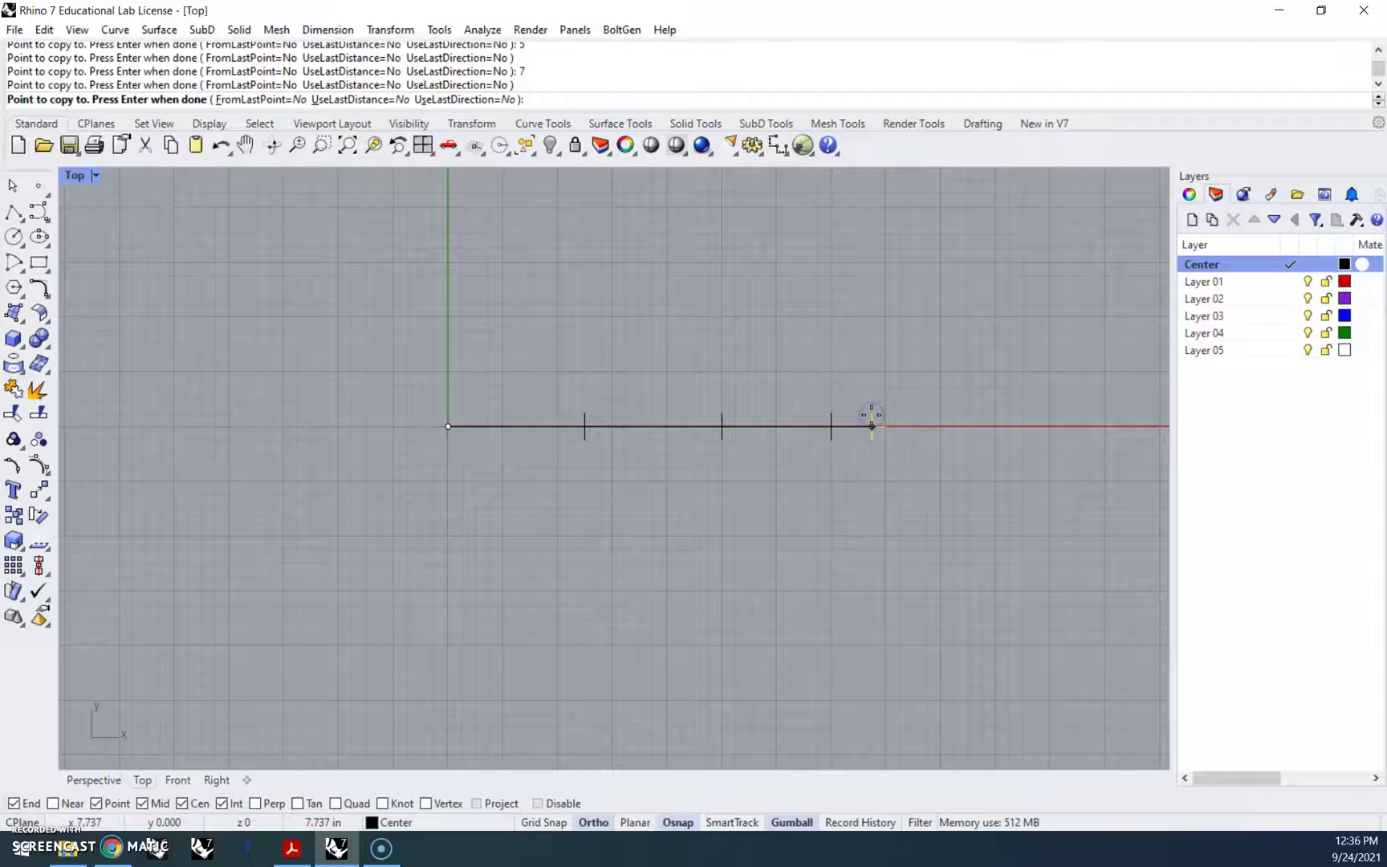
{"action": "key", "text": "Return"}
{"action": "left_click", "coordinate": [899, 484]}
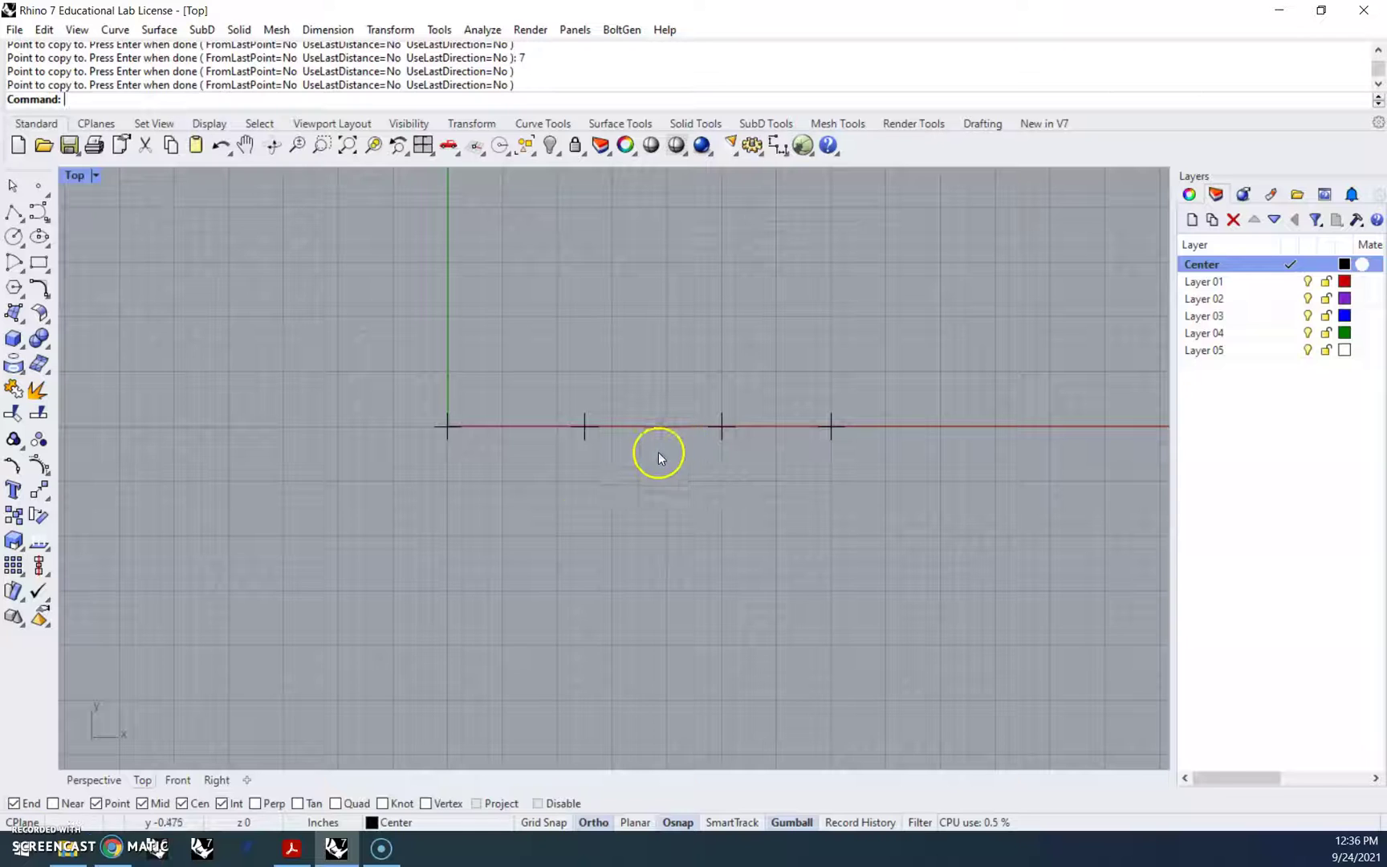
Step: Return to the PDF to read the R0.50 corner centre's 1.00 and 0.50 dimensions
{"action": "left_click", "coordinate": [291, 848]}
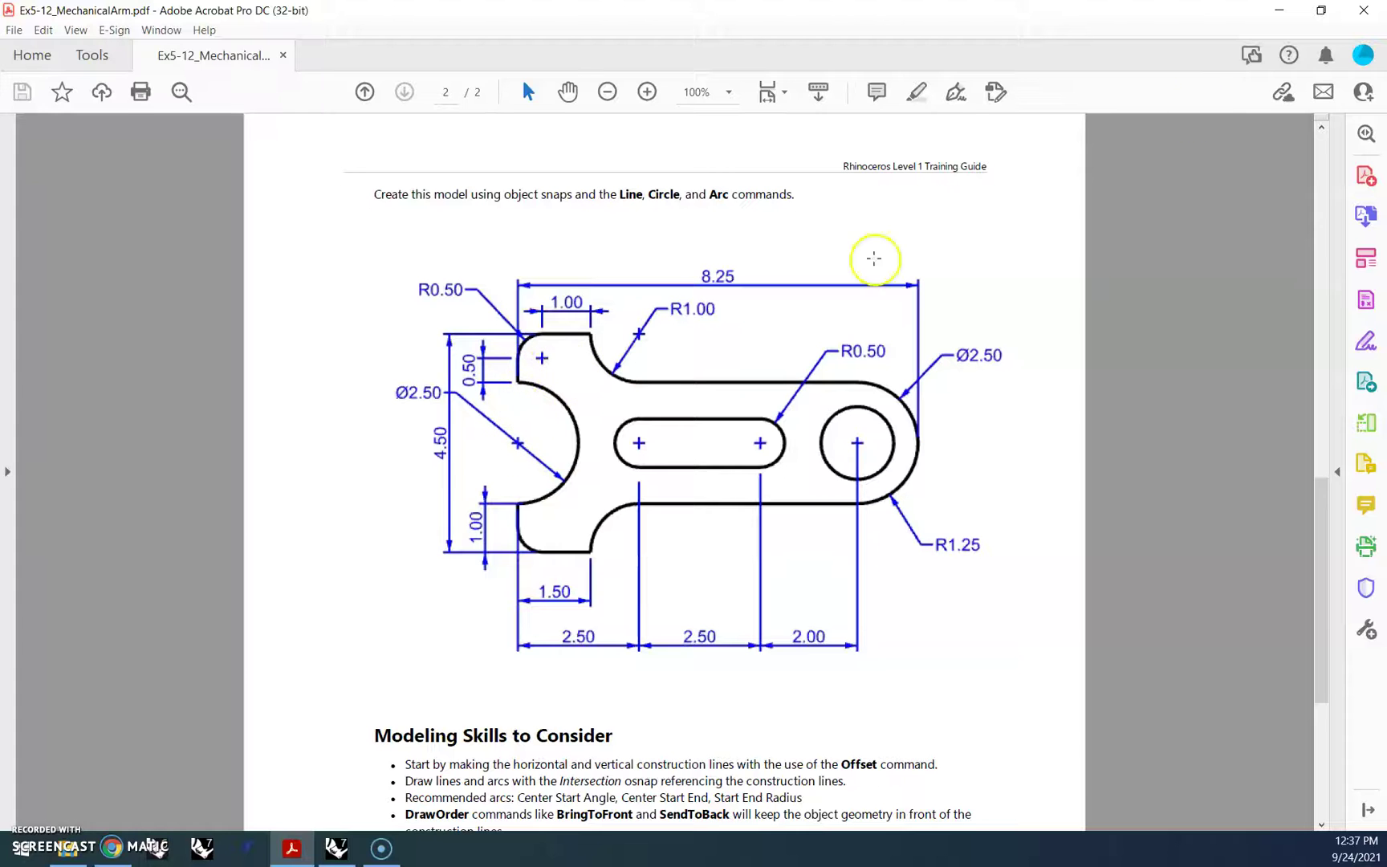
Step: Copy the origin centre mark, based at the origin, to the point 0.5,1.75
{"action": "left_click", "coordinate": [1276, 13]}
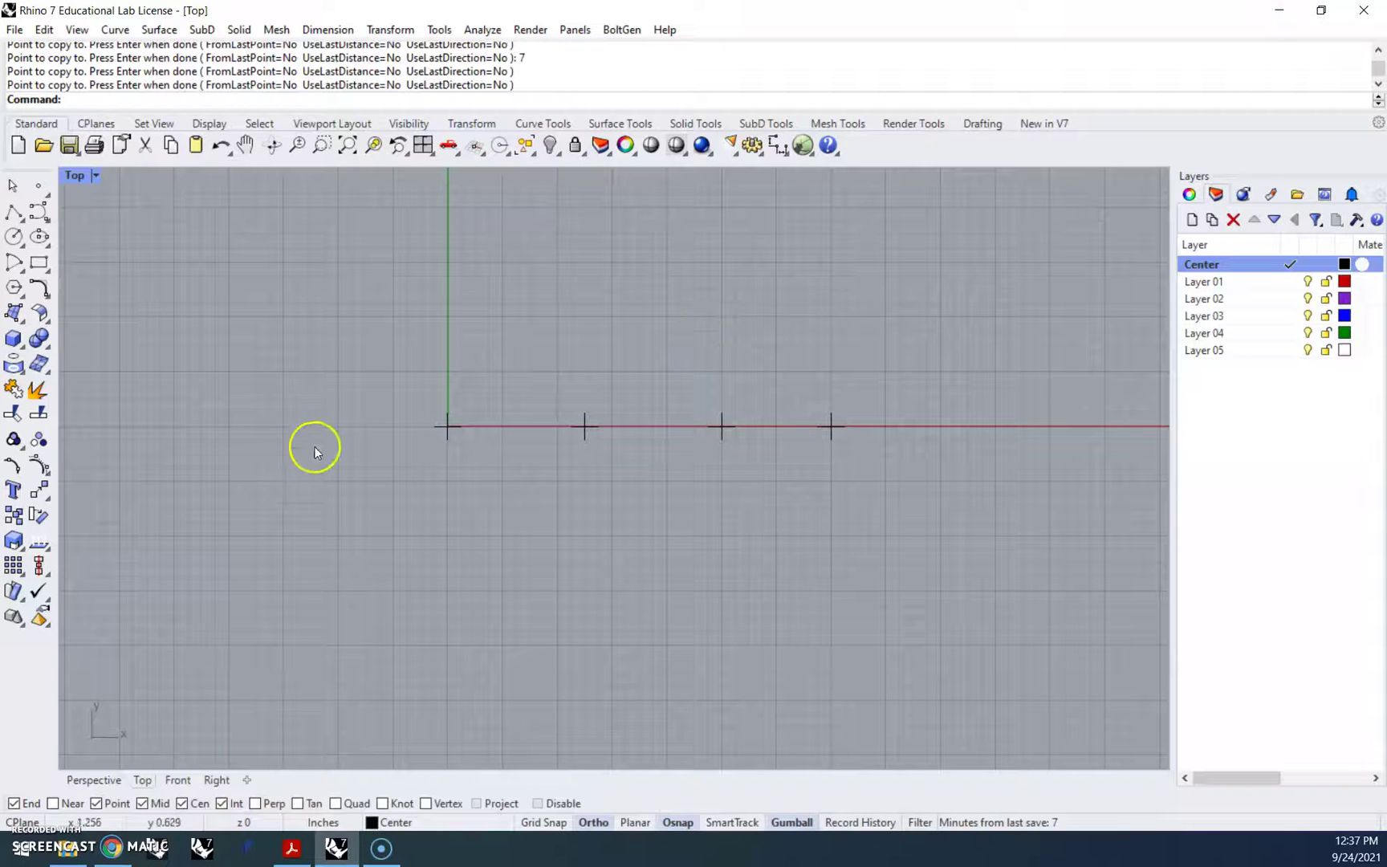
{"action": "left_click_drag", "start_coordinate": [498, 472], "coordinate": [372, 387]}
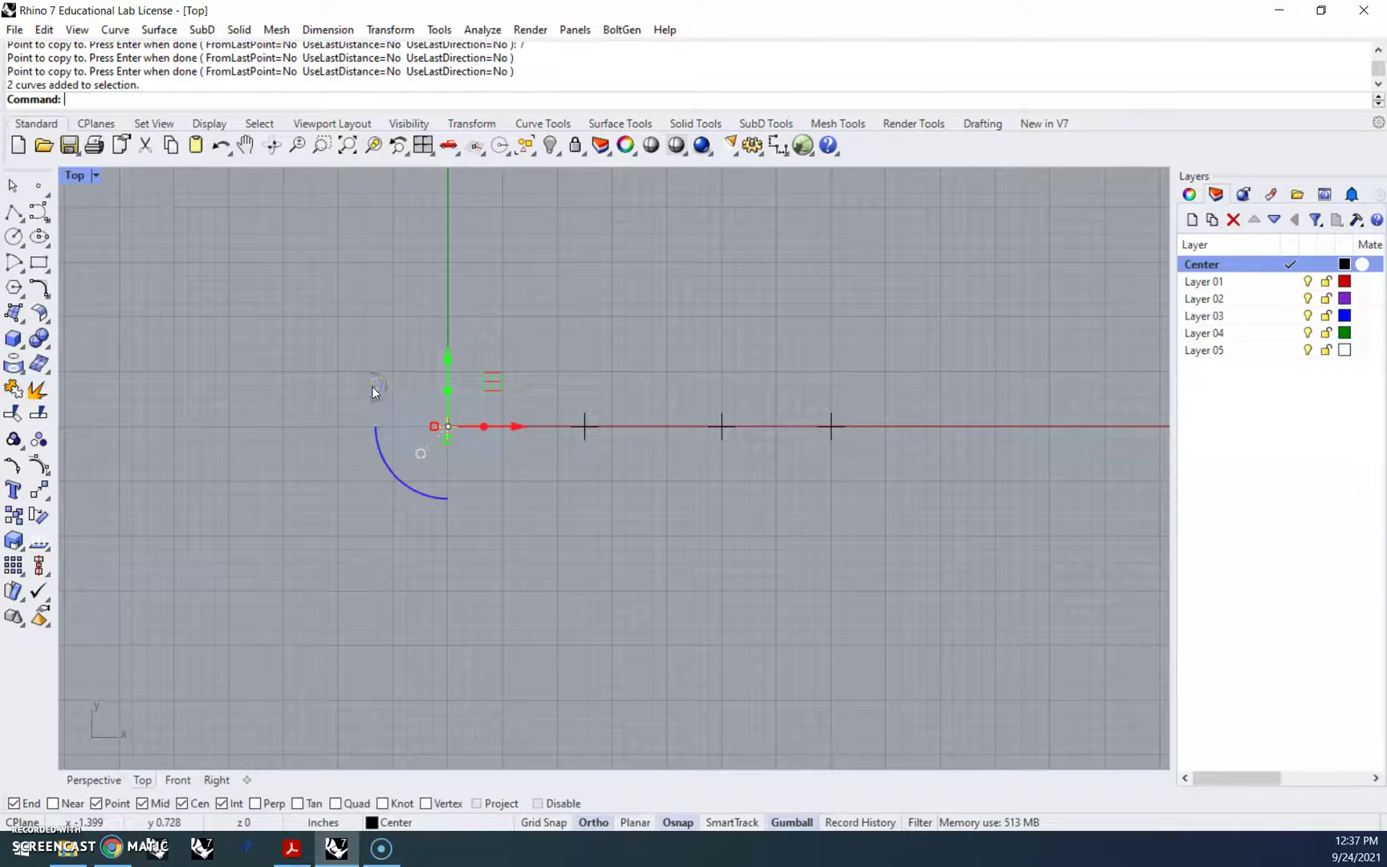
{"action": "key", "text": "Return"}
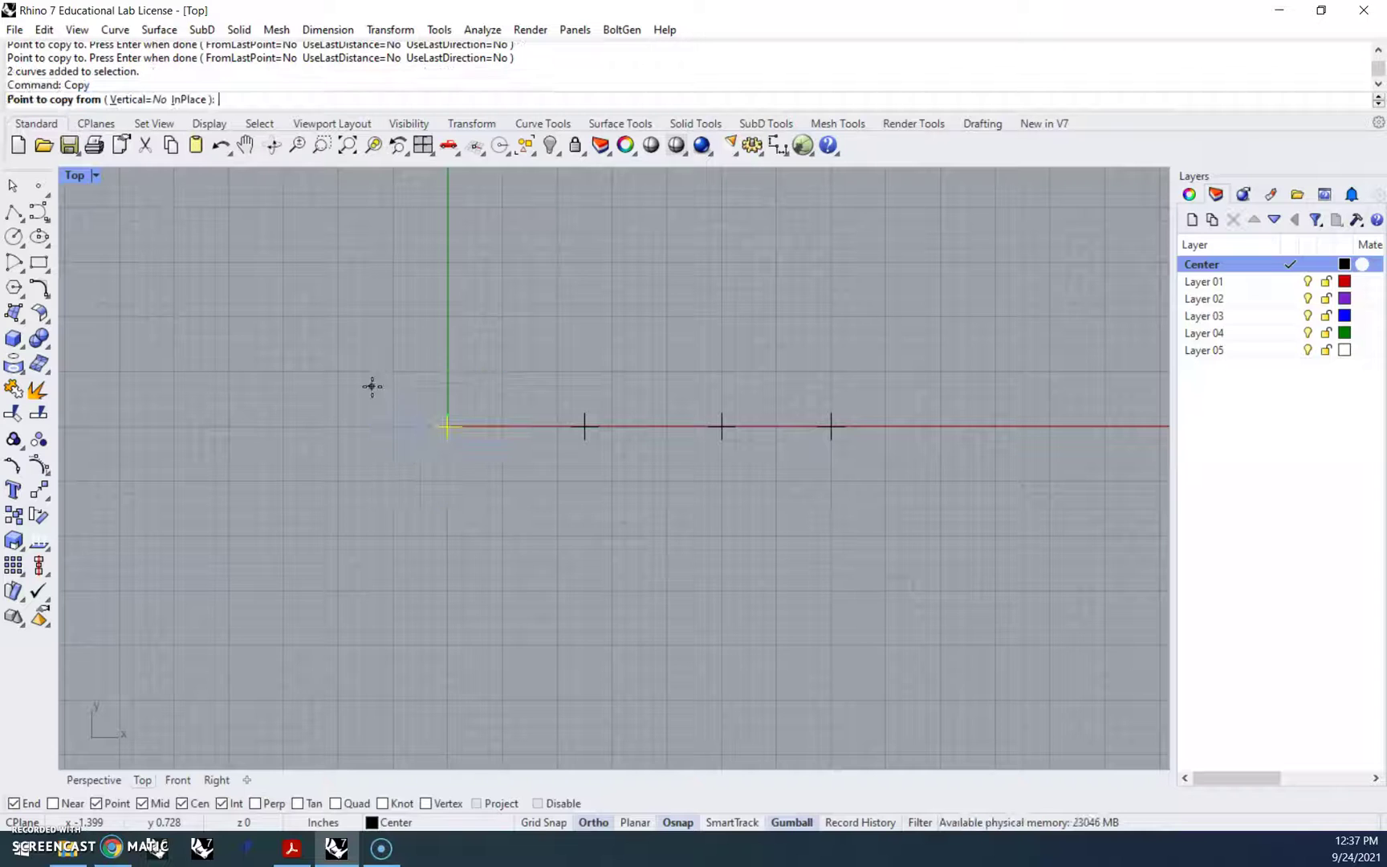
{"action": "left_click", "coordinate": [414, 432]}
{"action": "scroll", "coordinate": [414, 432], "scroll_direction": "up", "scroll_amount": 1}
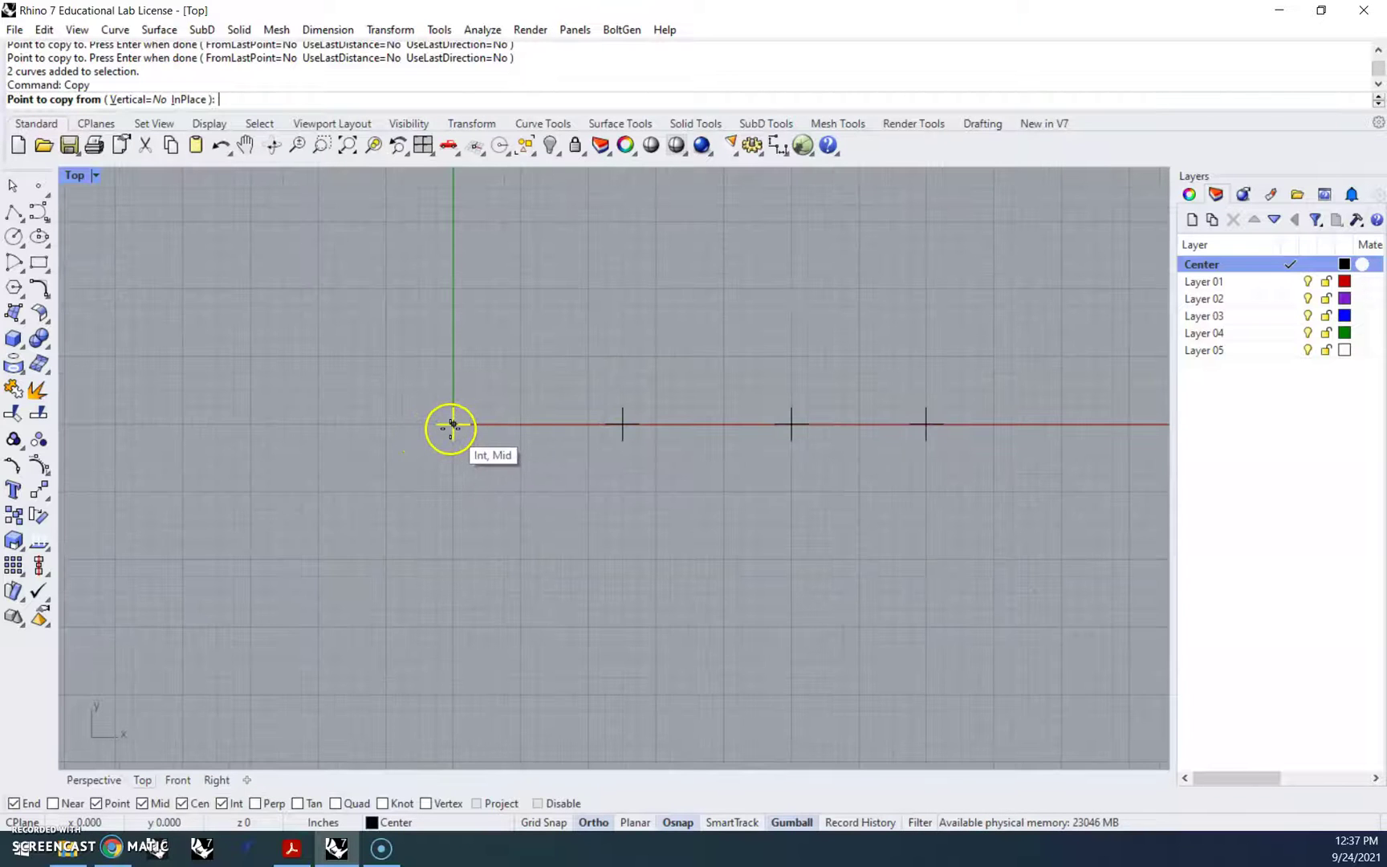
{"action": "left_click", "coordinate": [452, 426]}
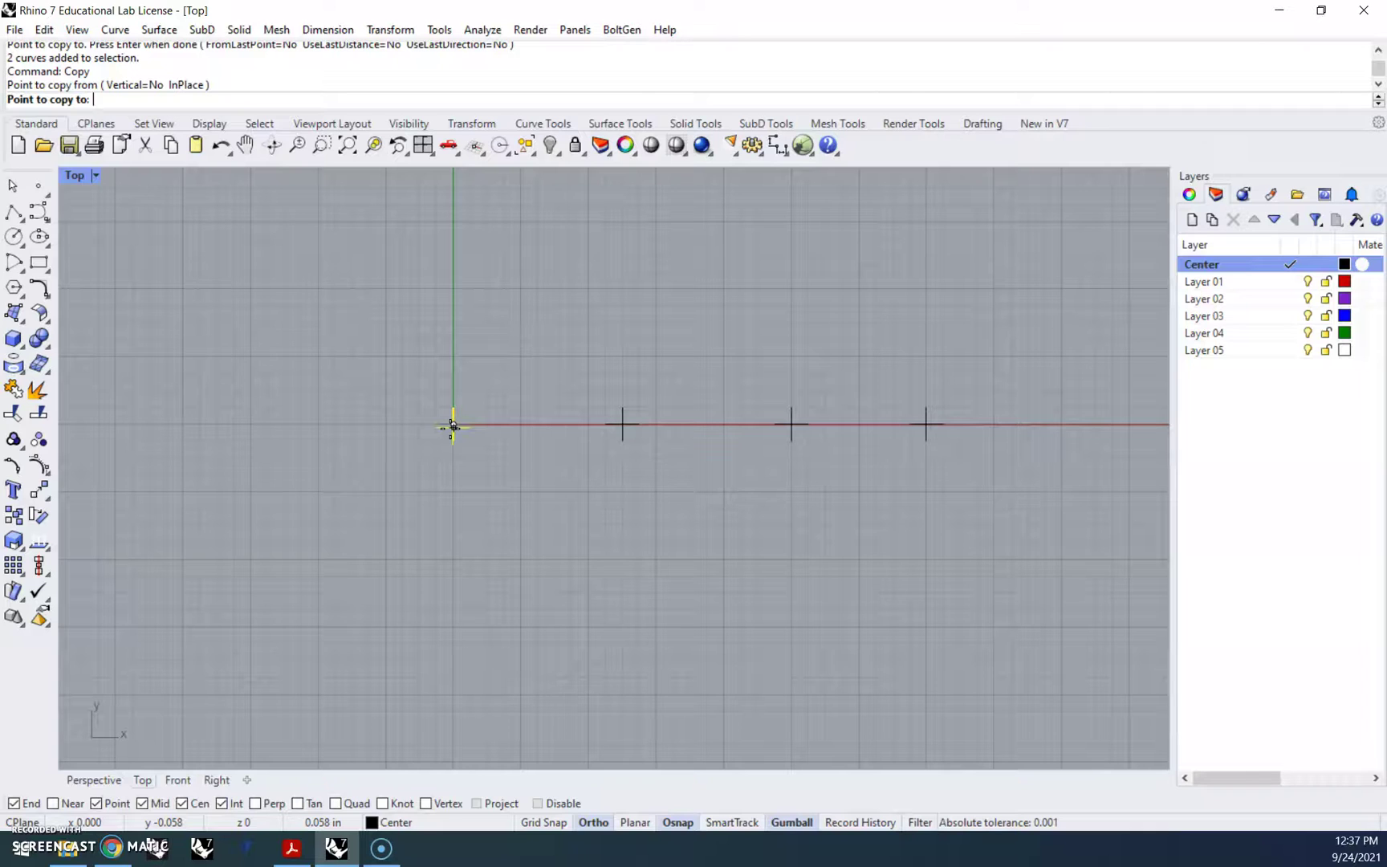
{"action": "type", "text": ".5,1.75"}
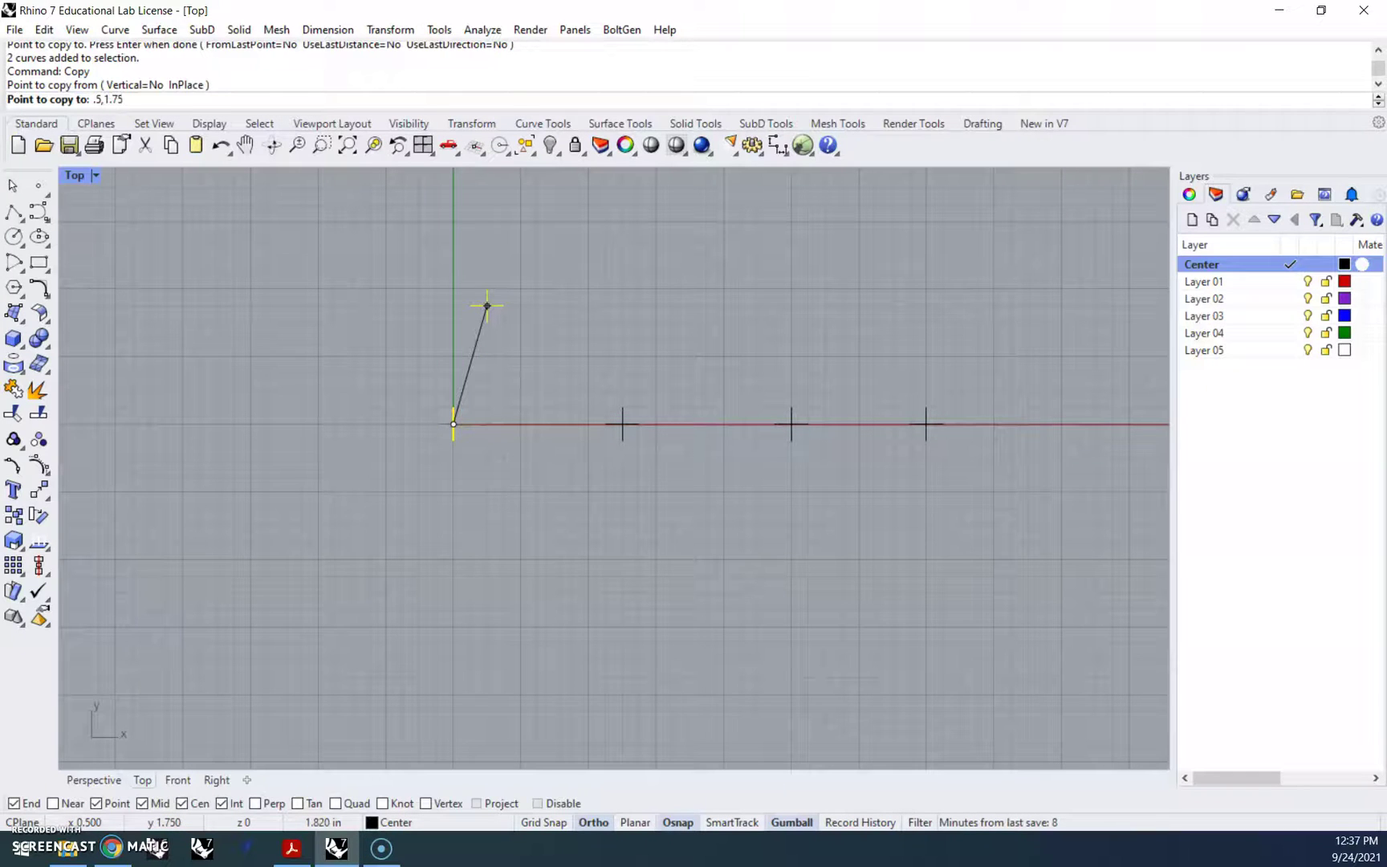
{"action": "key", "text": "Return"}
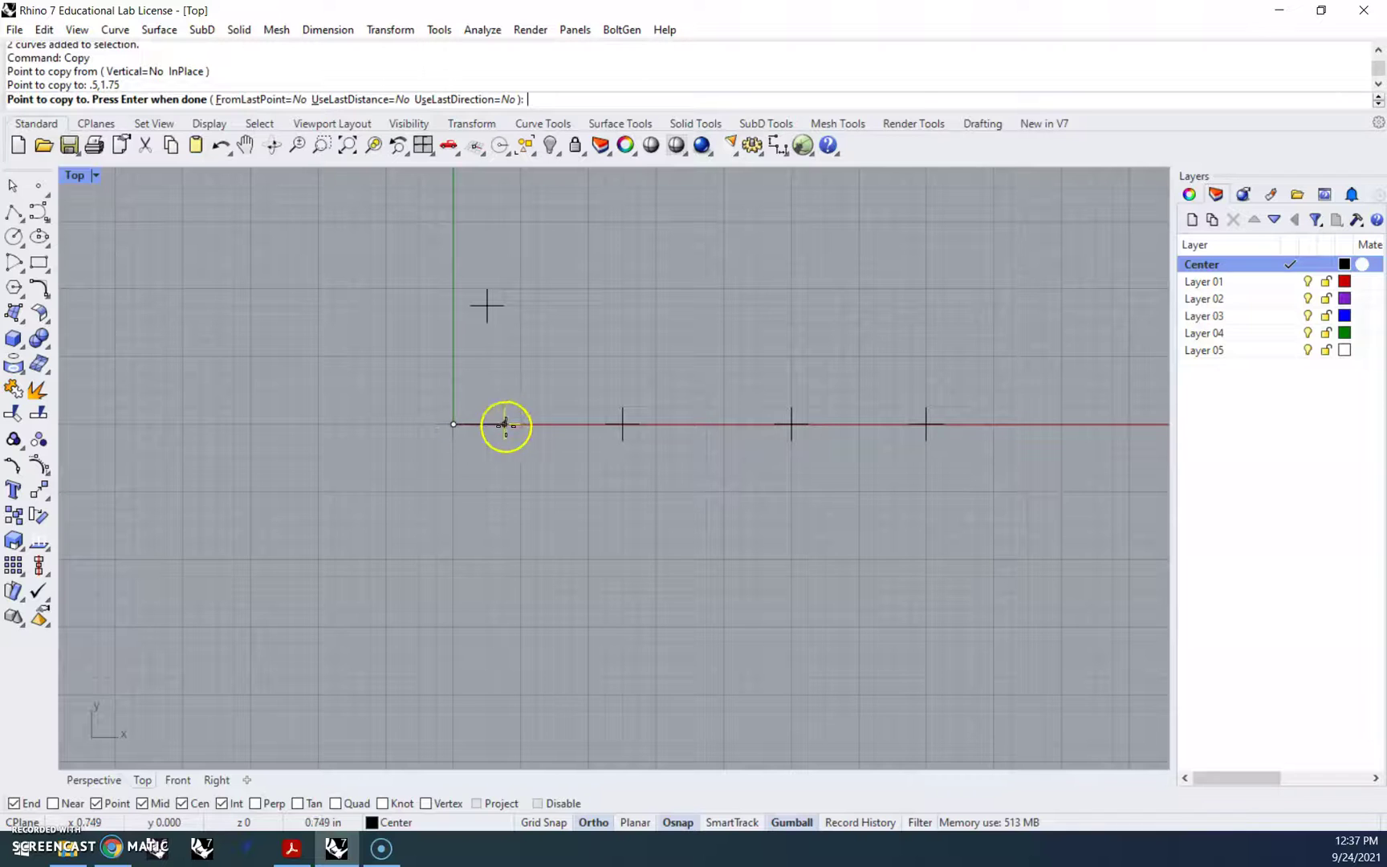
{"action": "right_click", "coordinate": [540, 447]}
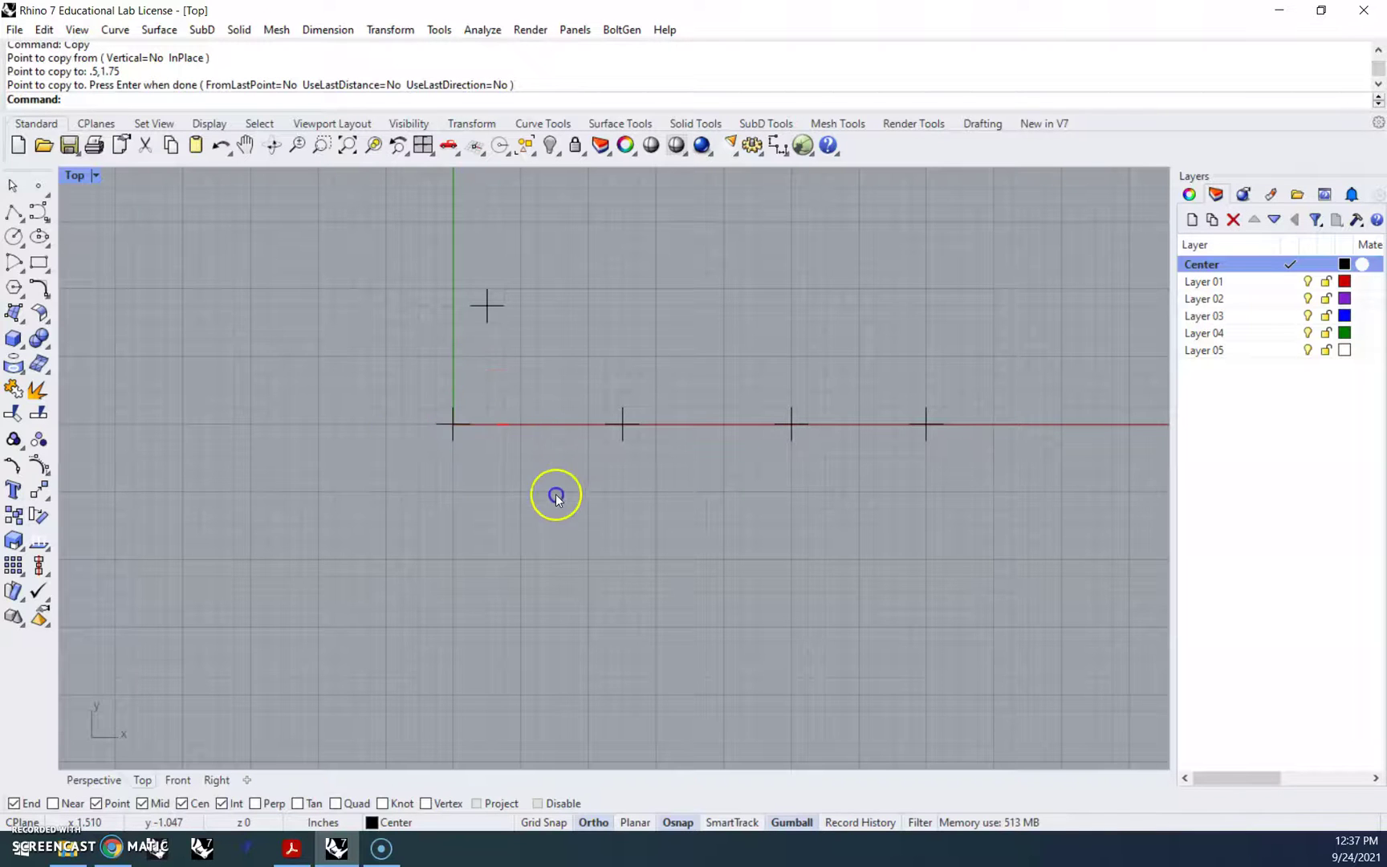
{"action": "scroll", "coordinate": [557, 495], "scroll_direction": "down", "scroll_amount": 3}
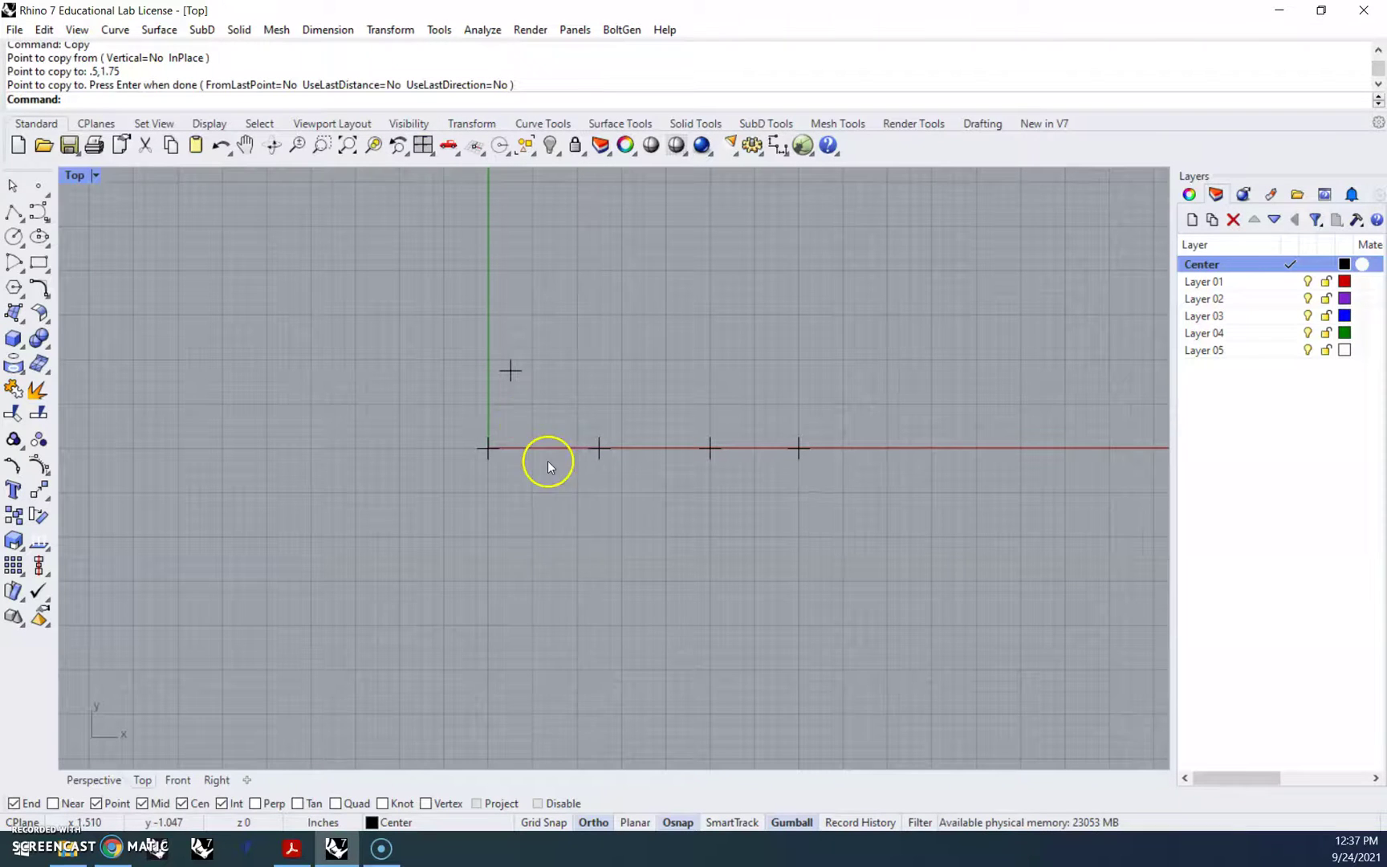
{"action": "left_click", "coordinate": [290, 847]}
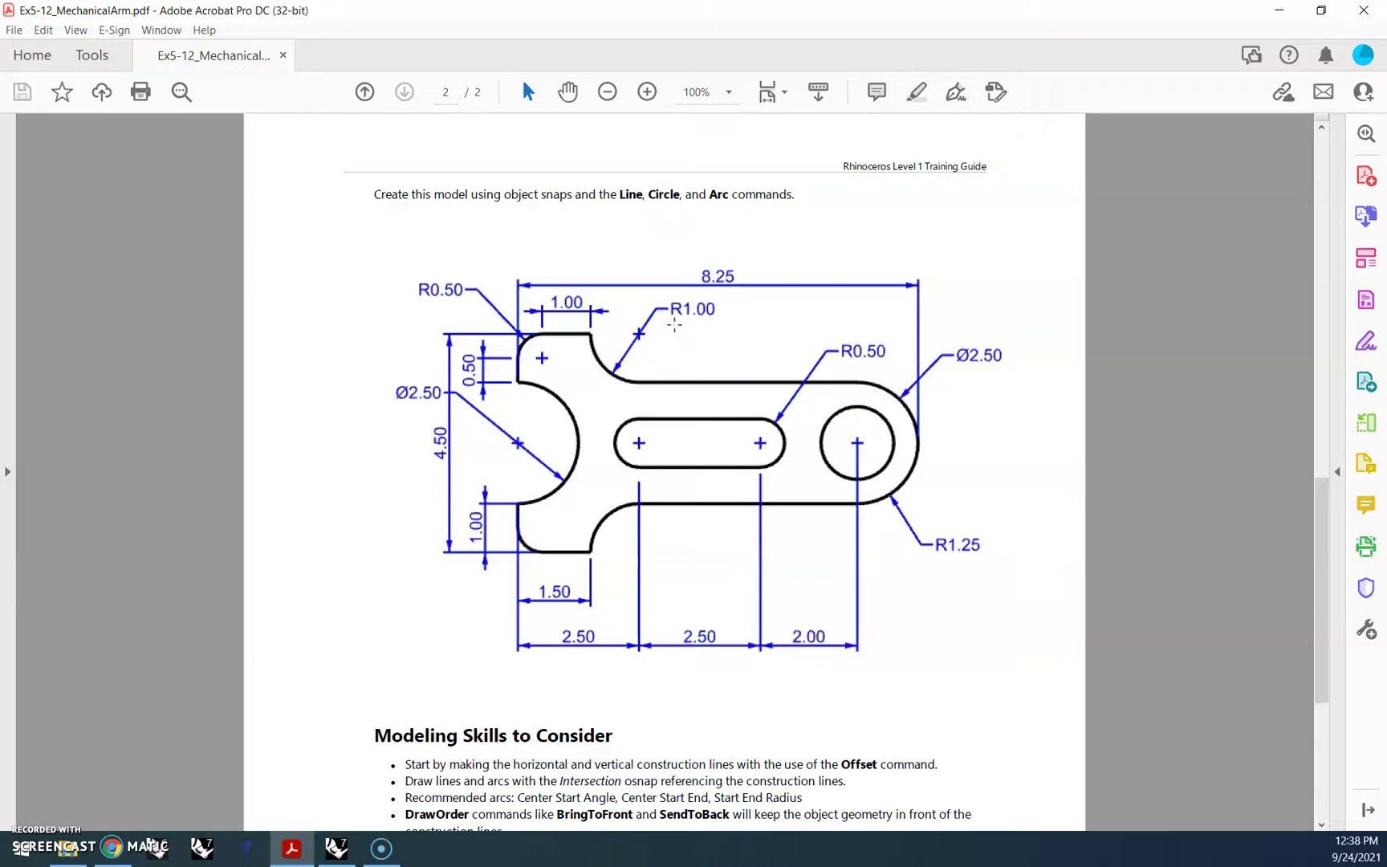
{"action": "left_click", "coordinate": [337, 847]}
{"action": "left_click_drag", "start_coordinate": [518, 488], "coordinate": [450, 431]}
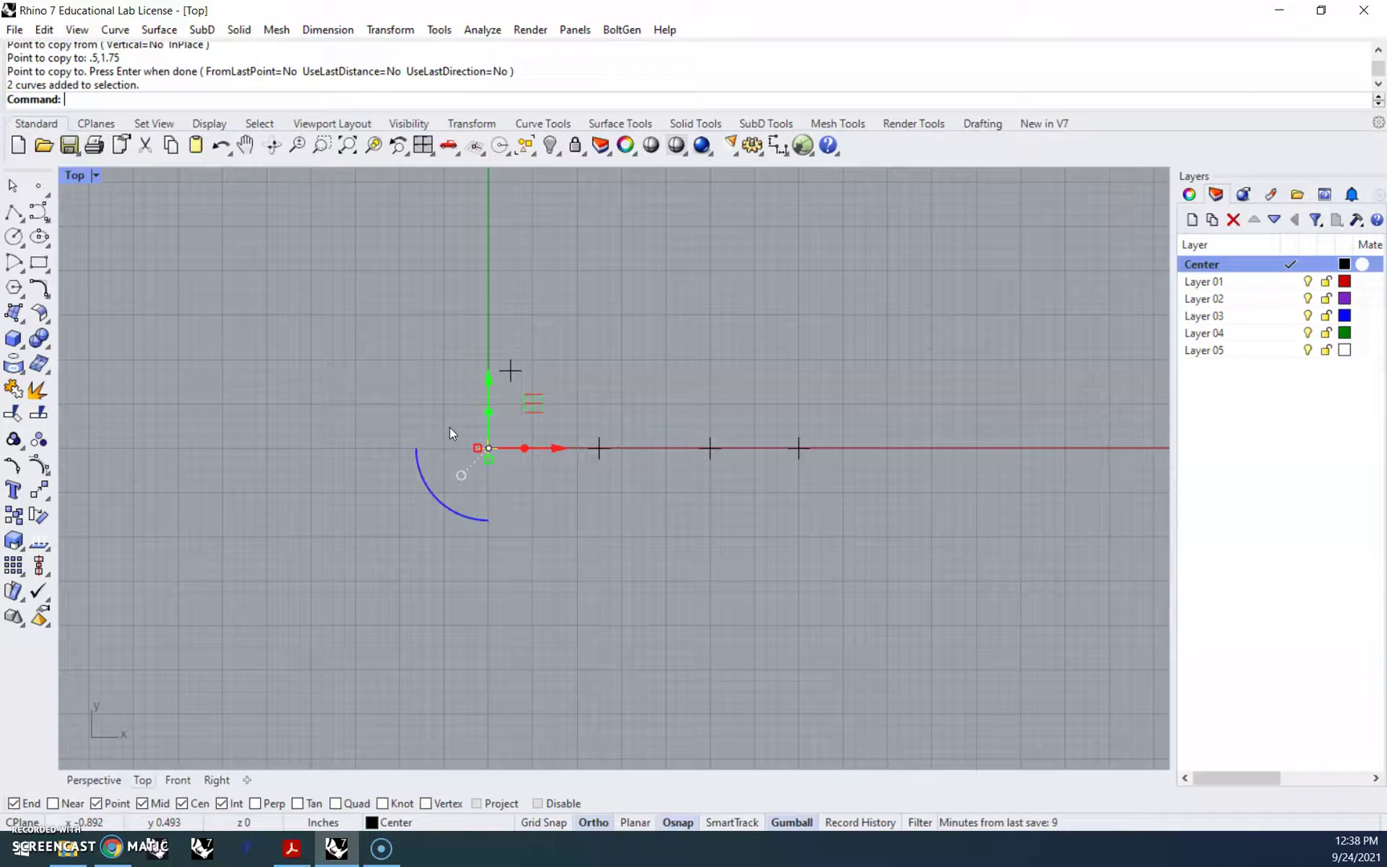
Step: Copy the selected centre mark from the origin to 2.5,2.25 using the Copy command
{"action": "type", "text": "Copy"}
{"action": "key", "text": "Return"}
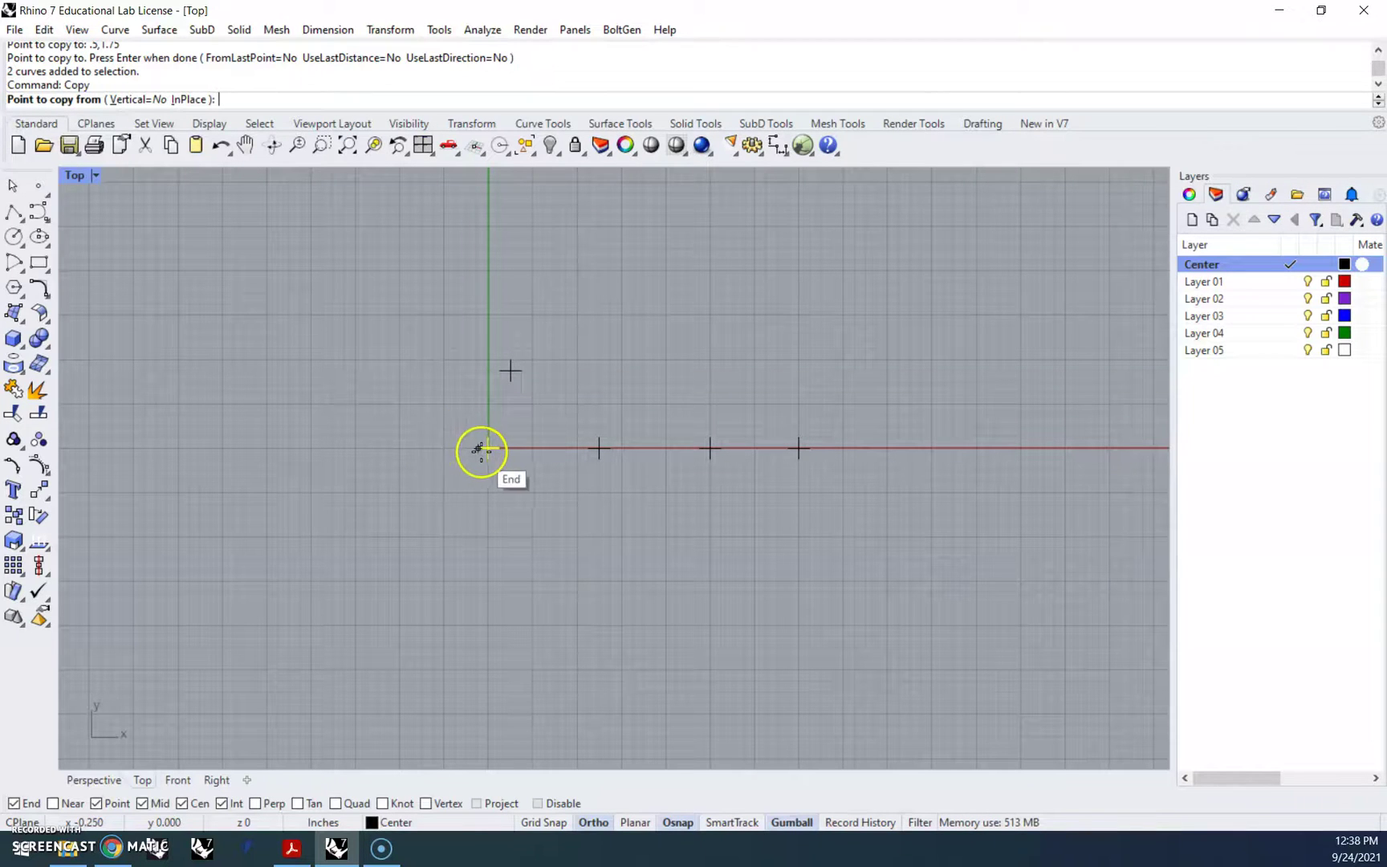
{"action": "left_click", "coordinate": [488, 450]}
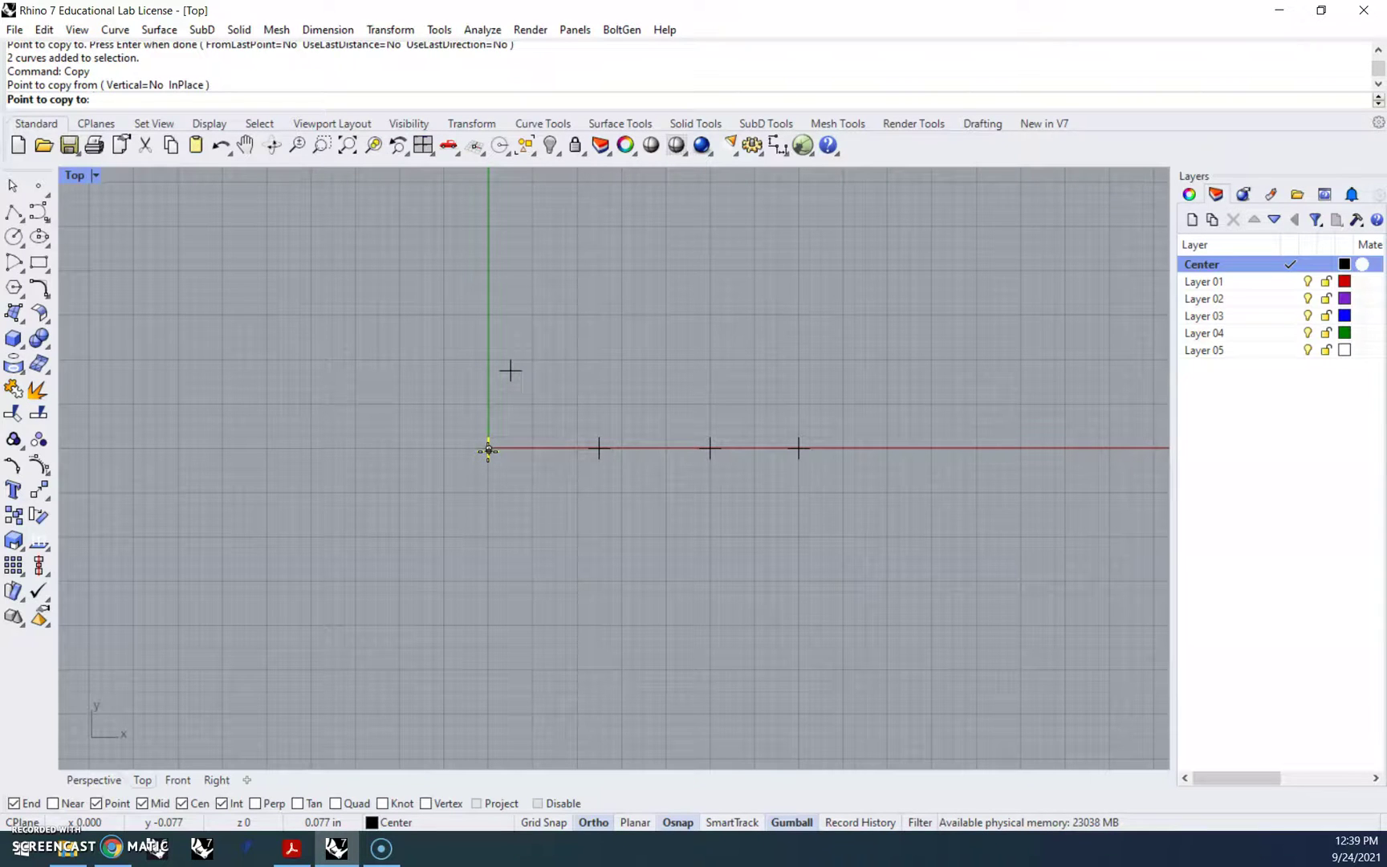
{"action": "type", "text": "2."}
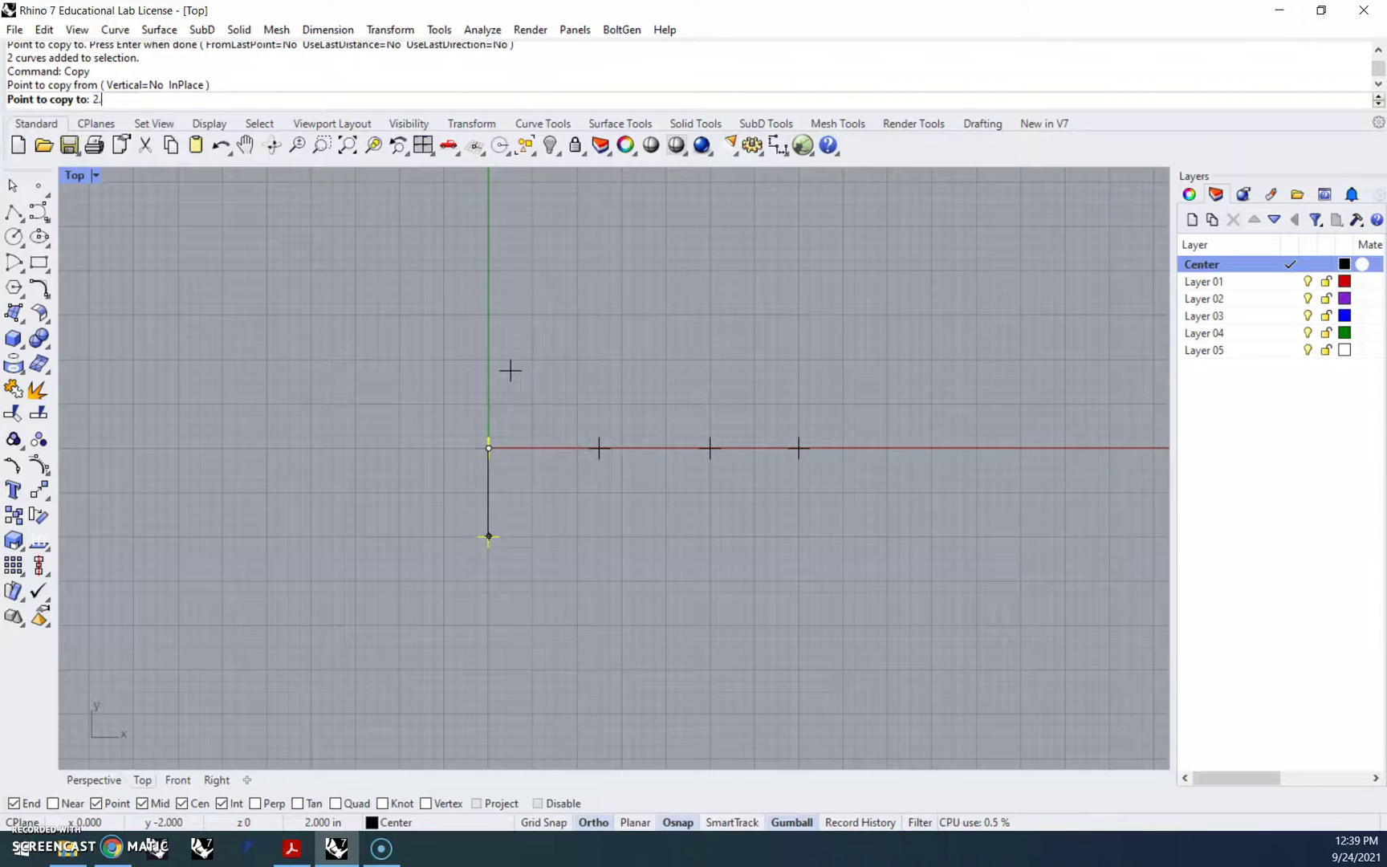
{"action": "type", "text": "5,2"}
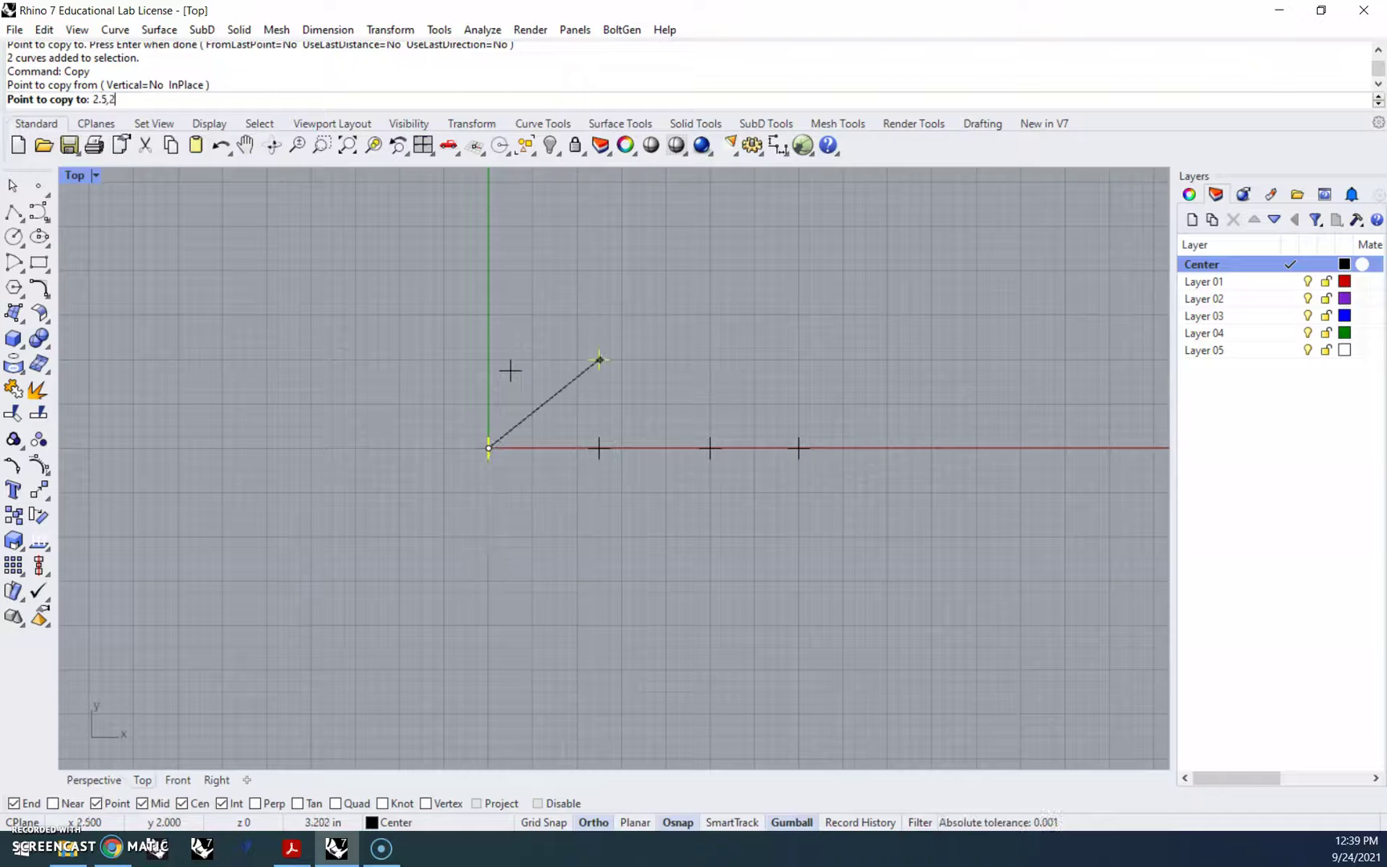
{"action": "type", "text": ".25"}
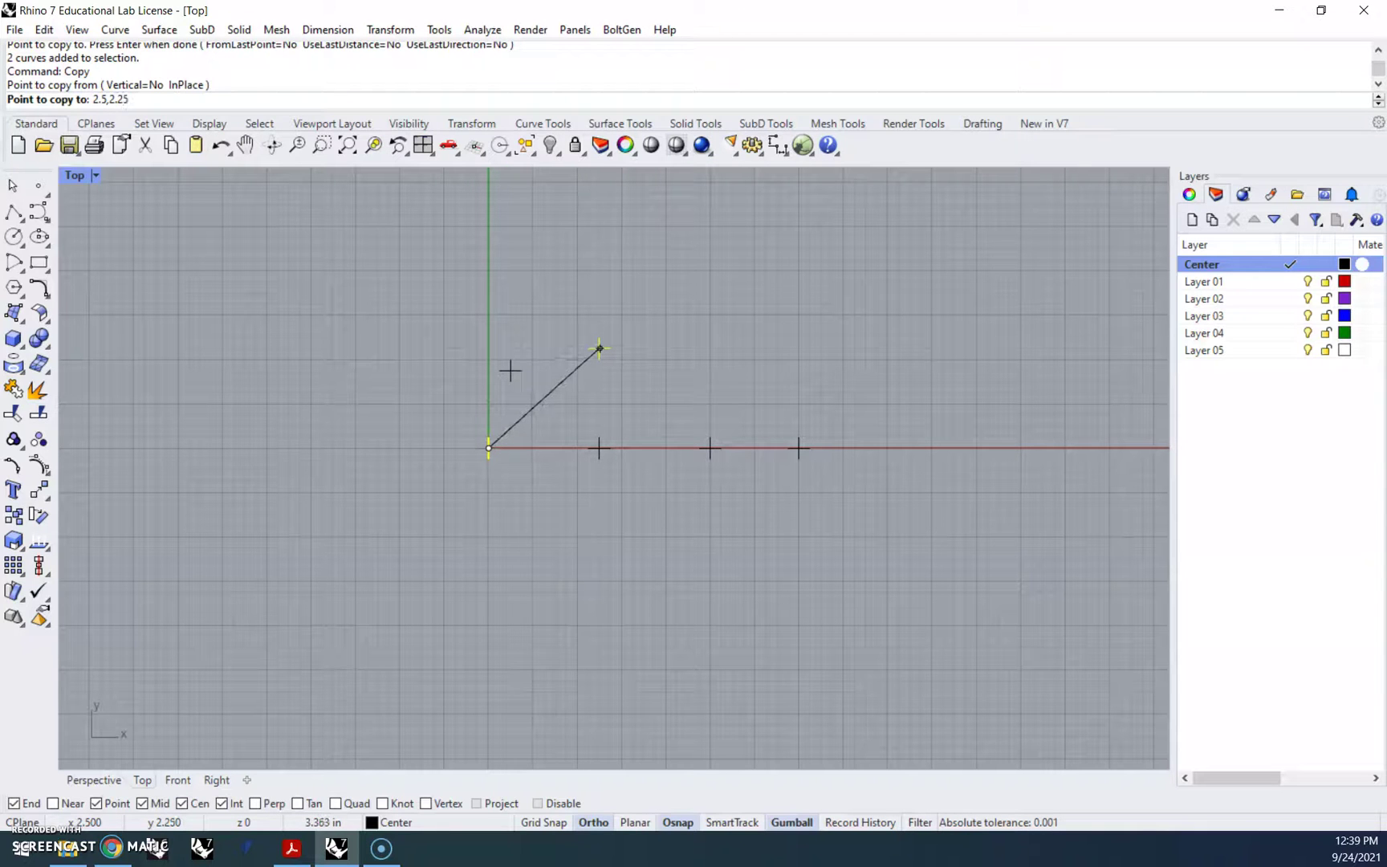
{"action": "key", "text": "Return"}
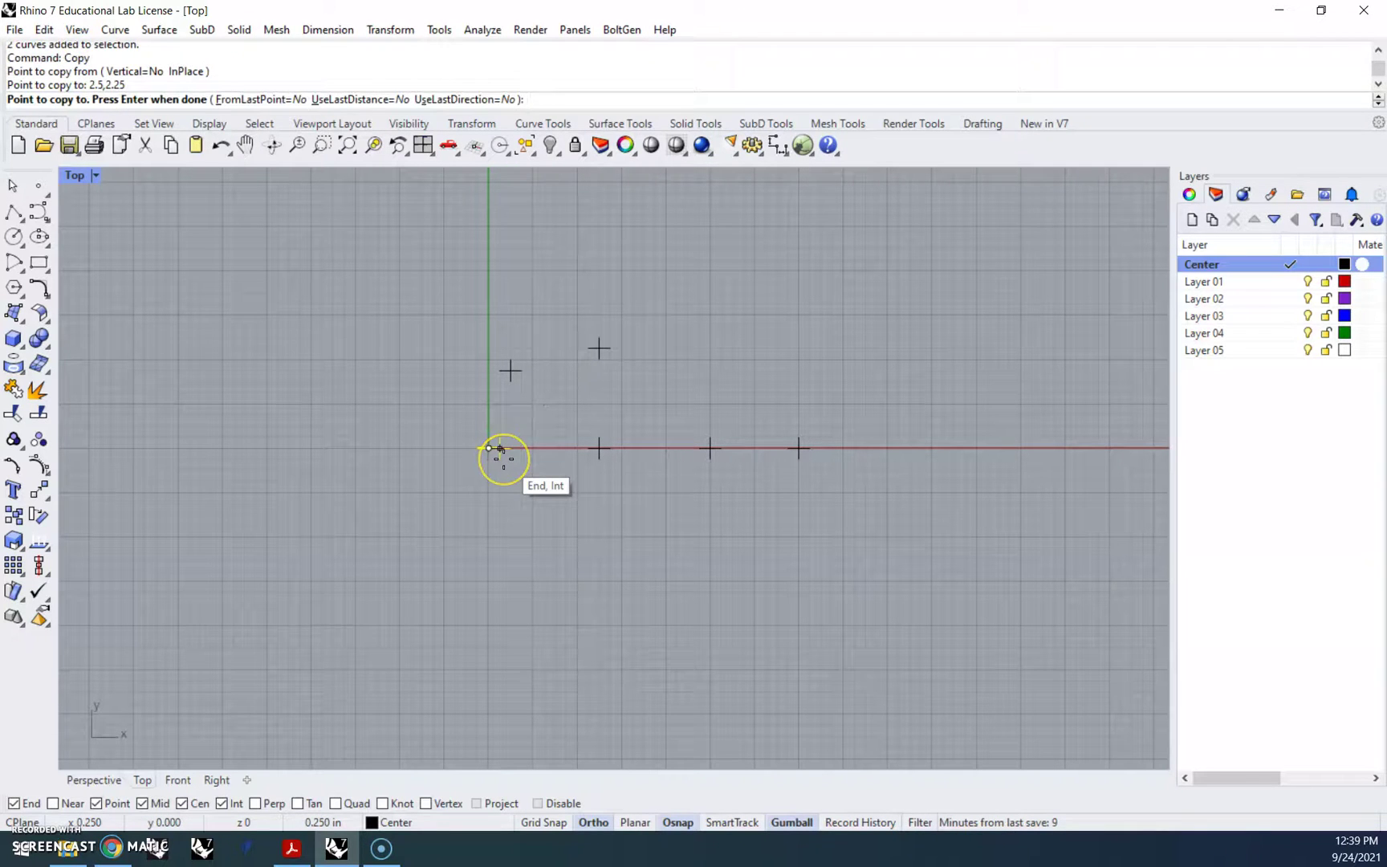
{"action": "key", "text": "Return"}
{"action": "left_click", "coordinate": [608, 493]}
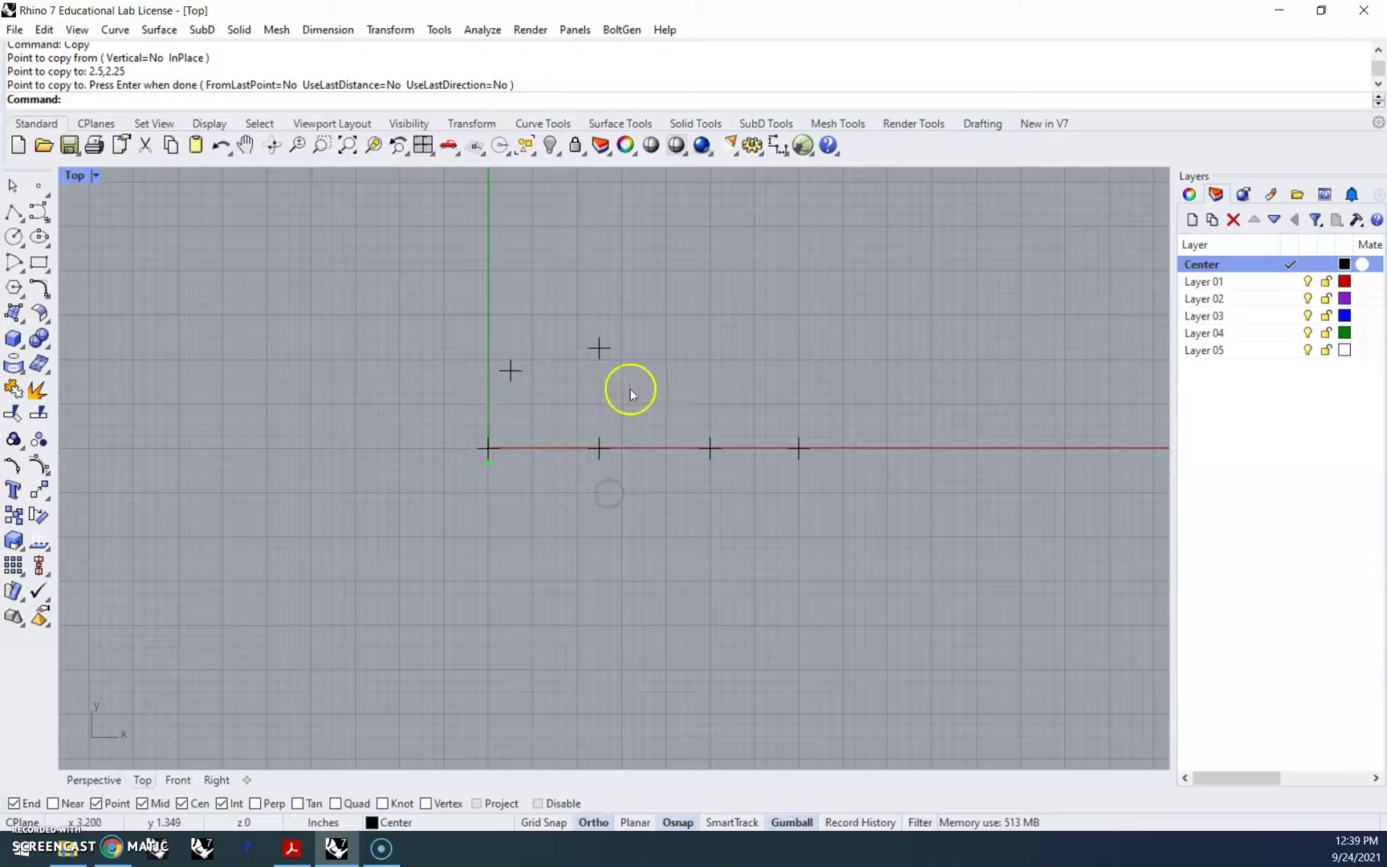
{"action": "double_click", "coordinate": [666, 11]}
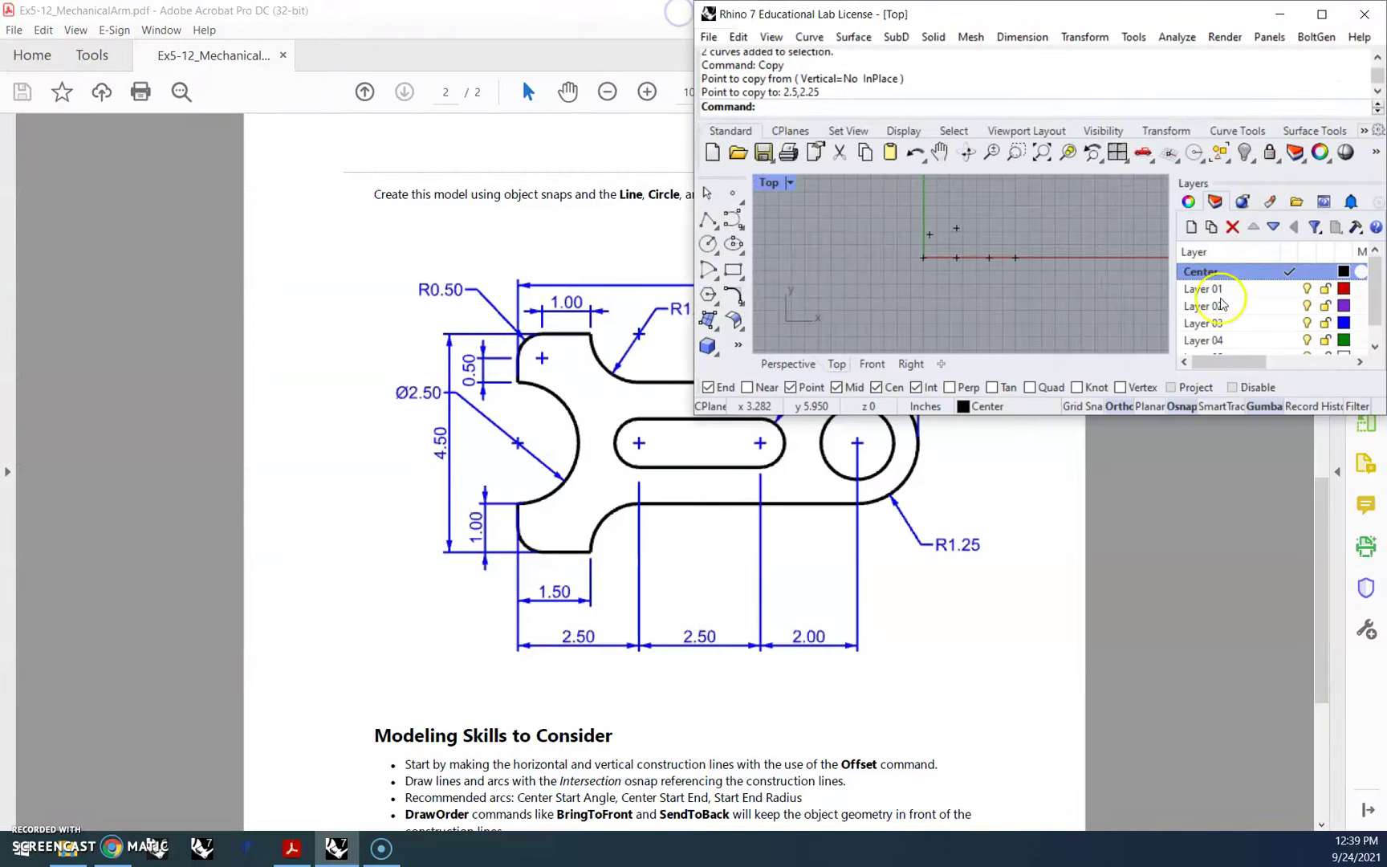
{"action": "left_click_drag", "start_coordinate": [1185, 415], "coordinate": [1226, 839]}
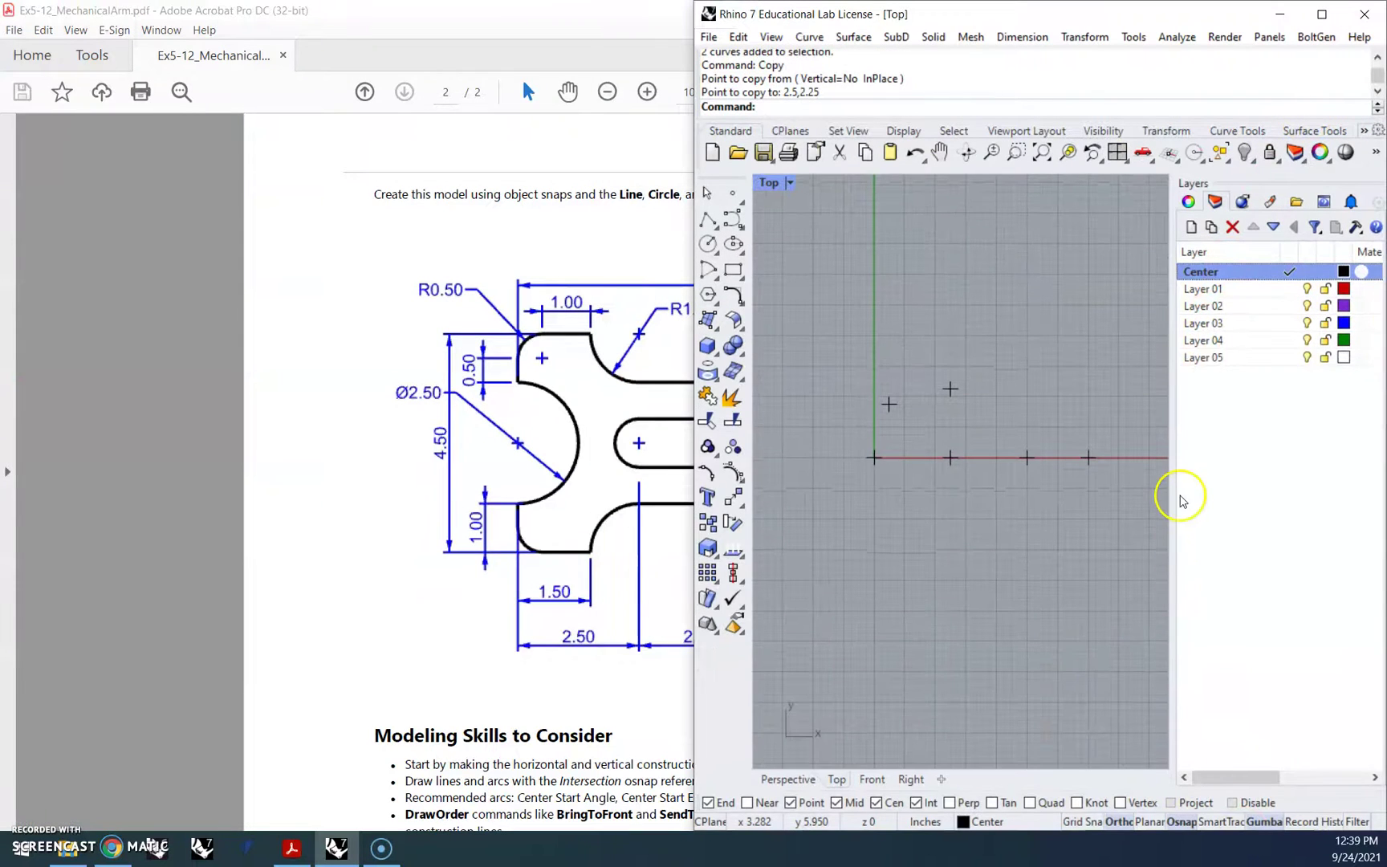
{"action": "left_click_drag", "start_coordinate": [1177, 496], "coordinate": [1343, 477]}
{"action": "left_click", "coordinate": [1041, 153]}
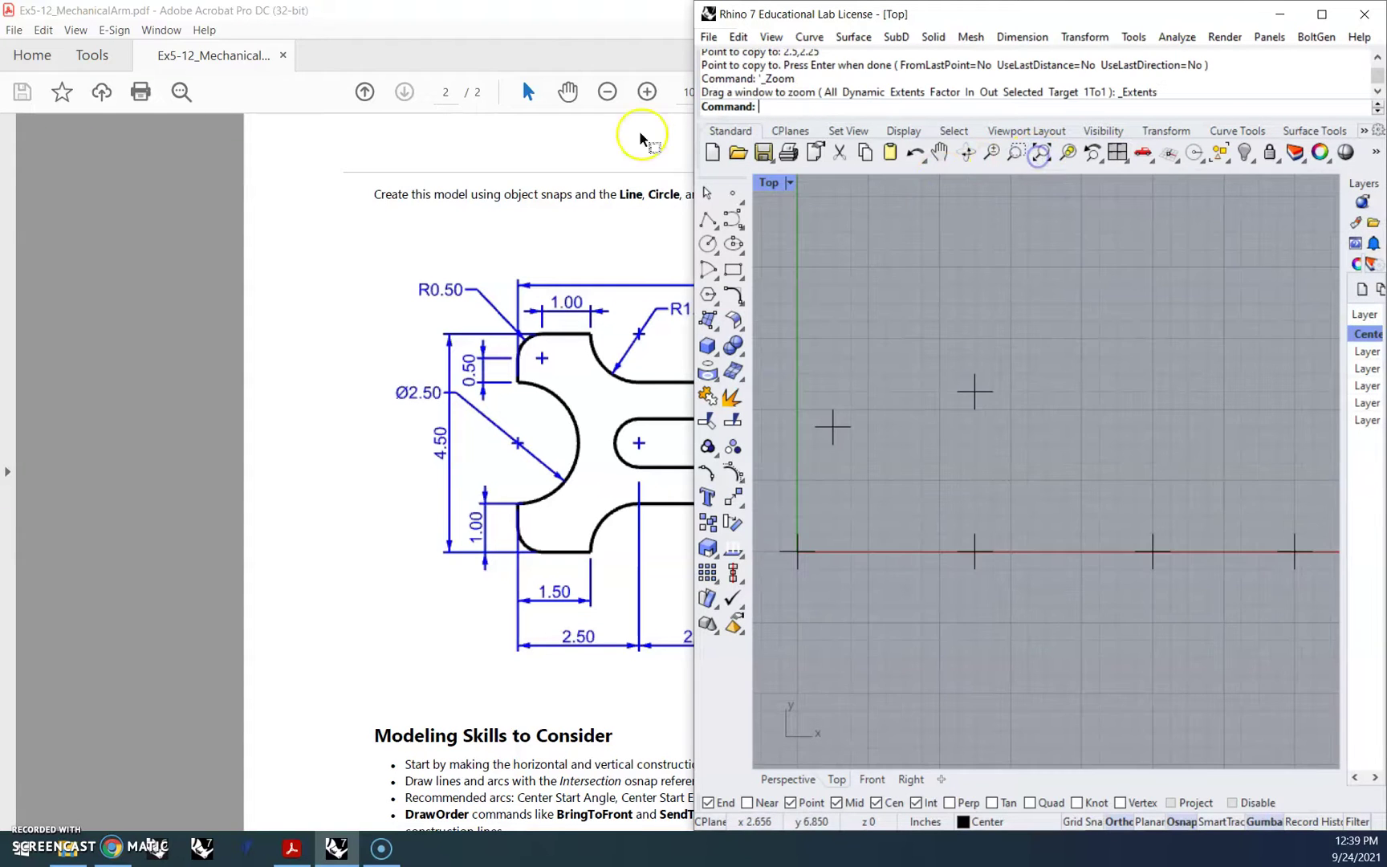
{"action": "left_click", "coordinate": [588, 32]}
{"action": "left_click", "coordinate": [33, 214]}
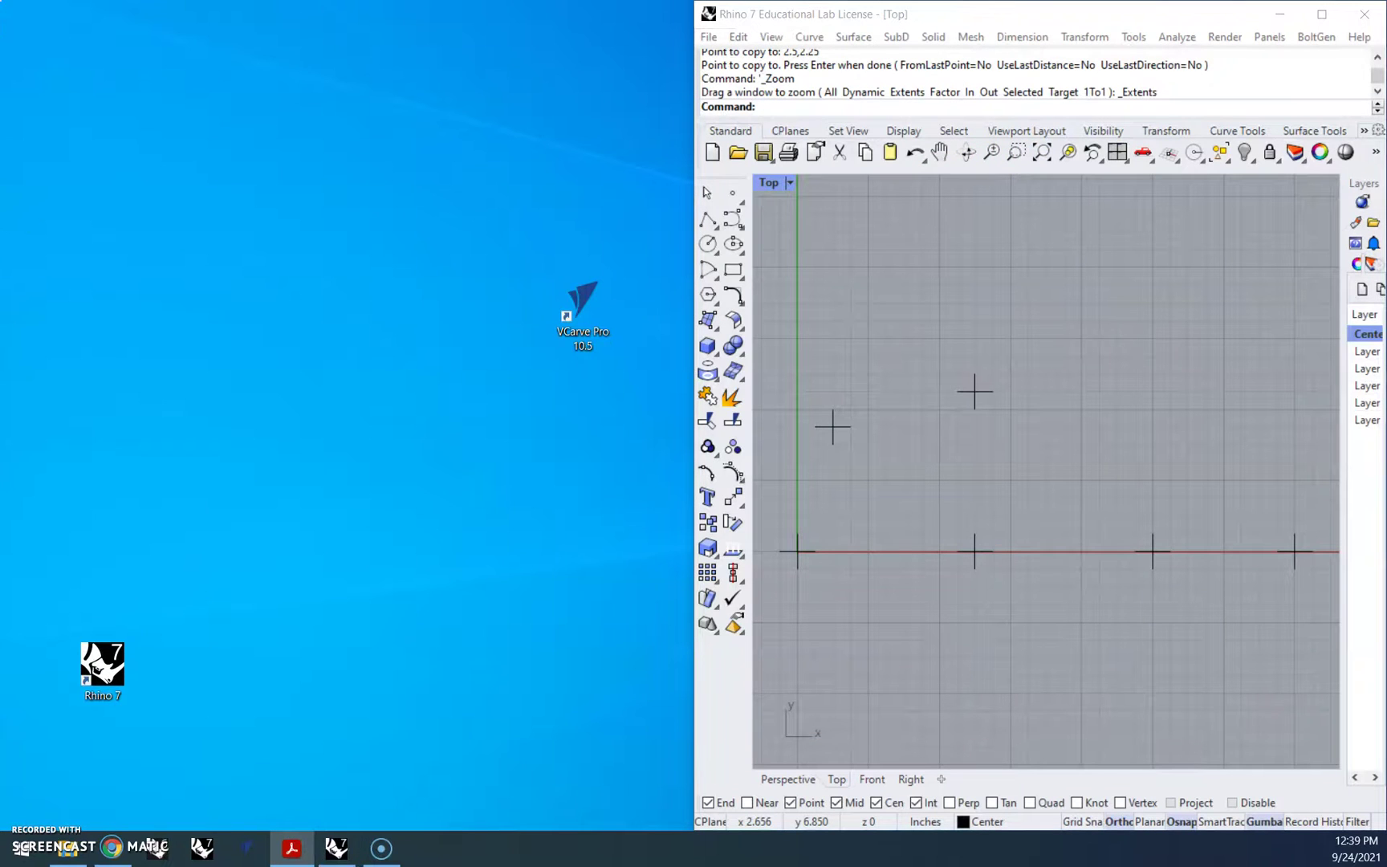
{"action": "left_click_drag", "start_coordinate": [1, 64], "coordinate": [240, 1]}
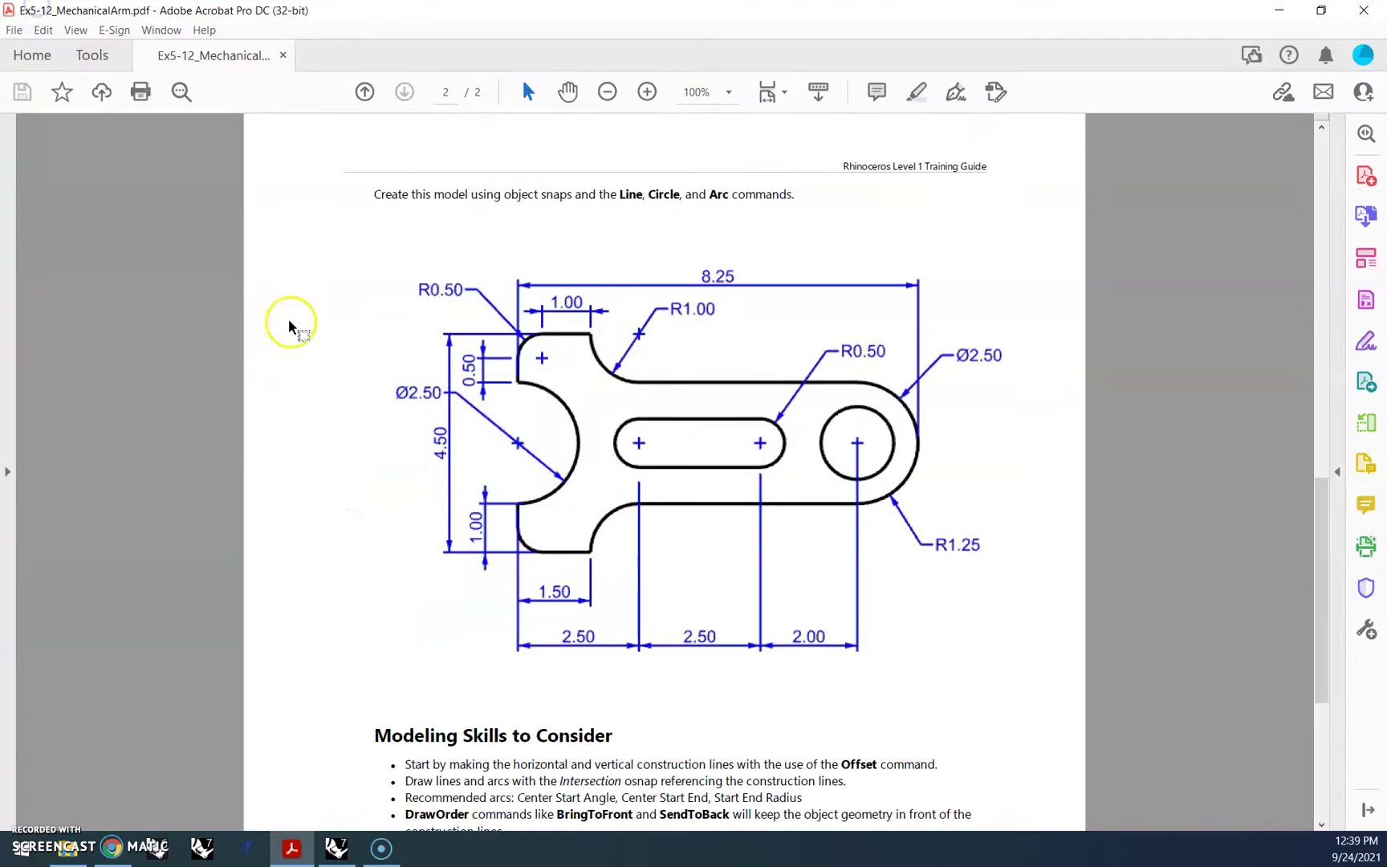
{"action": "left_click_drag", "start_coordinate": [557, 25], "coordinate": [2, 1]}
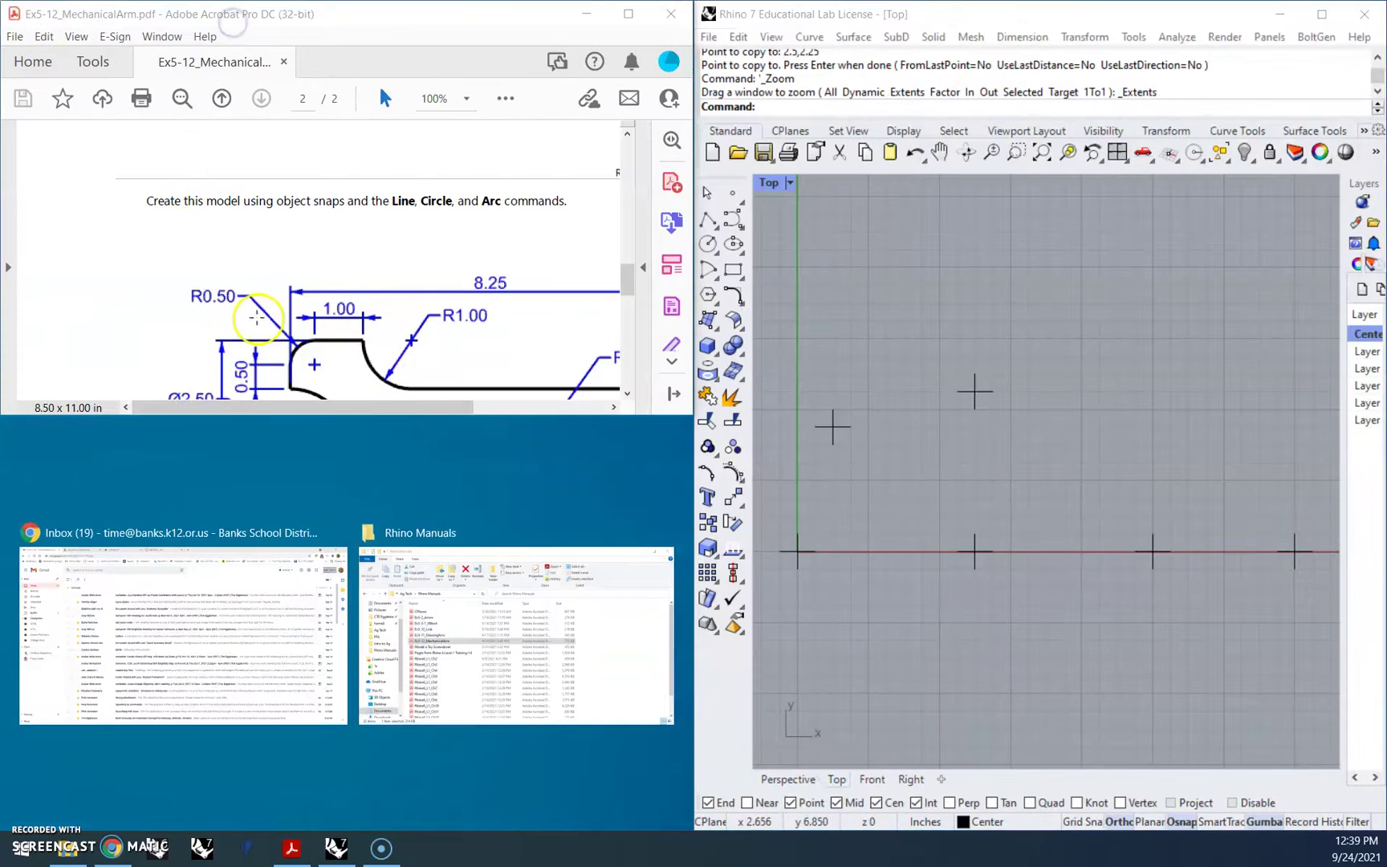
{"action": "left_click", "coordinate": [480, 411]}
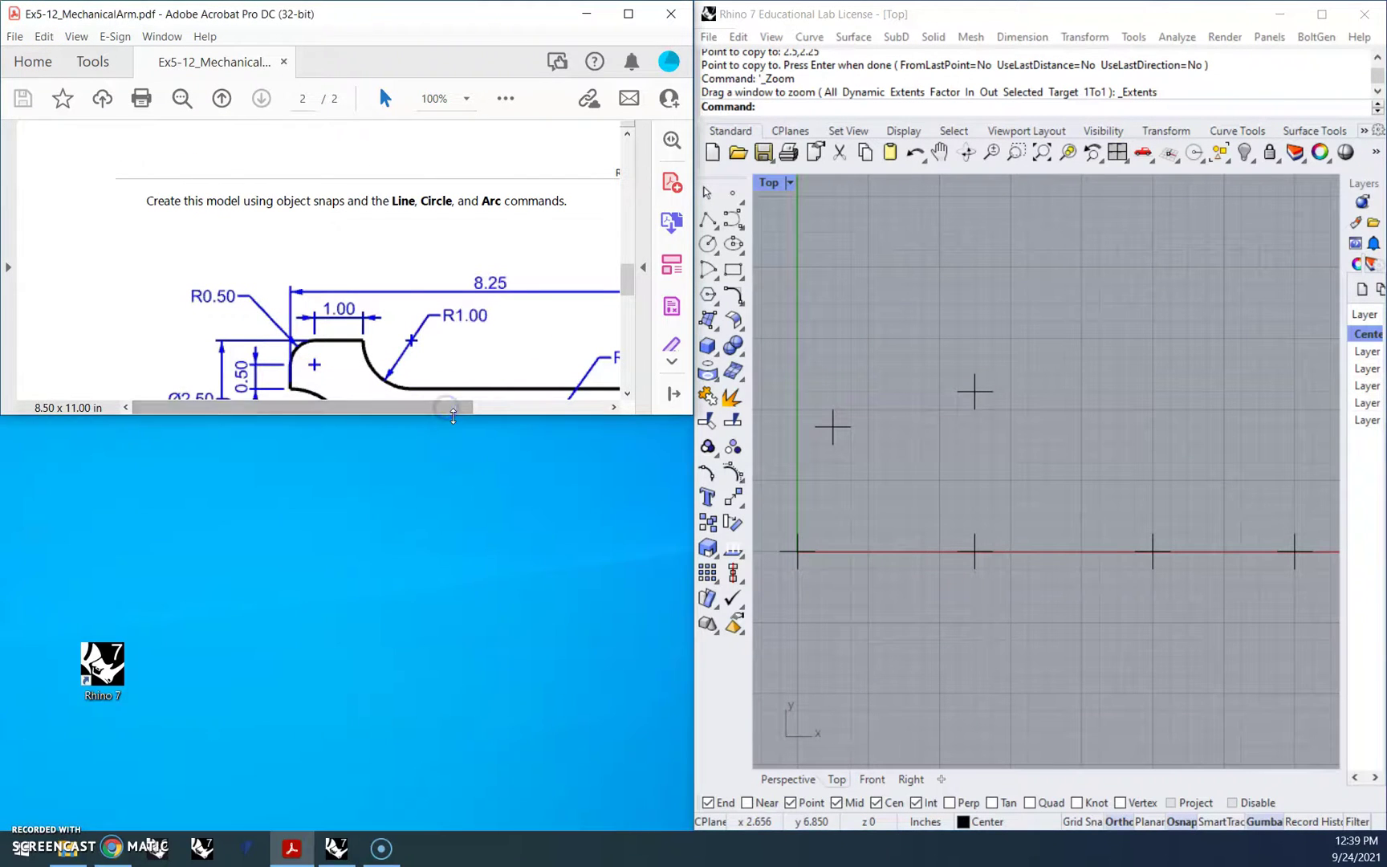
{"action": "left_click_drag", "start_coordinate": [452, 416], "coordinate": [488, 820]}
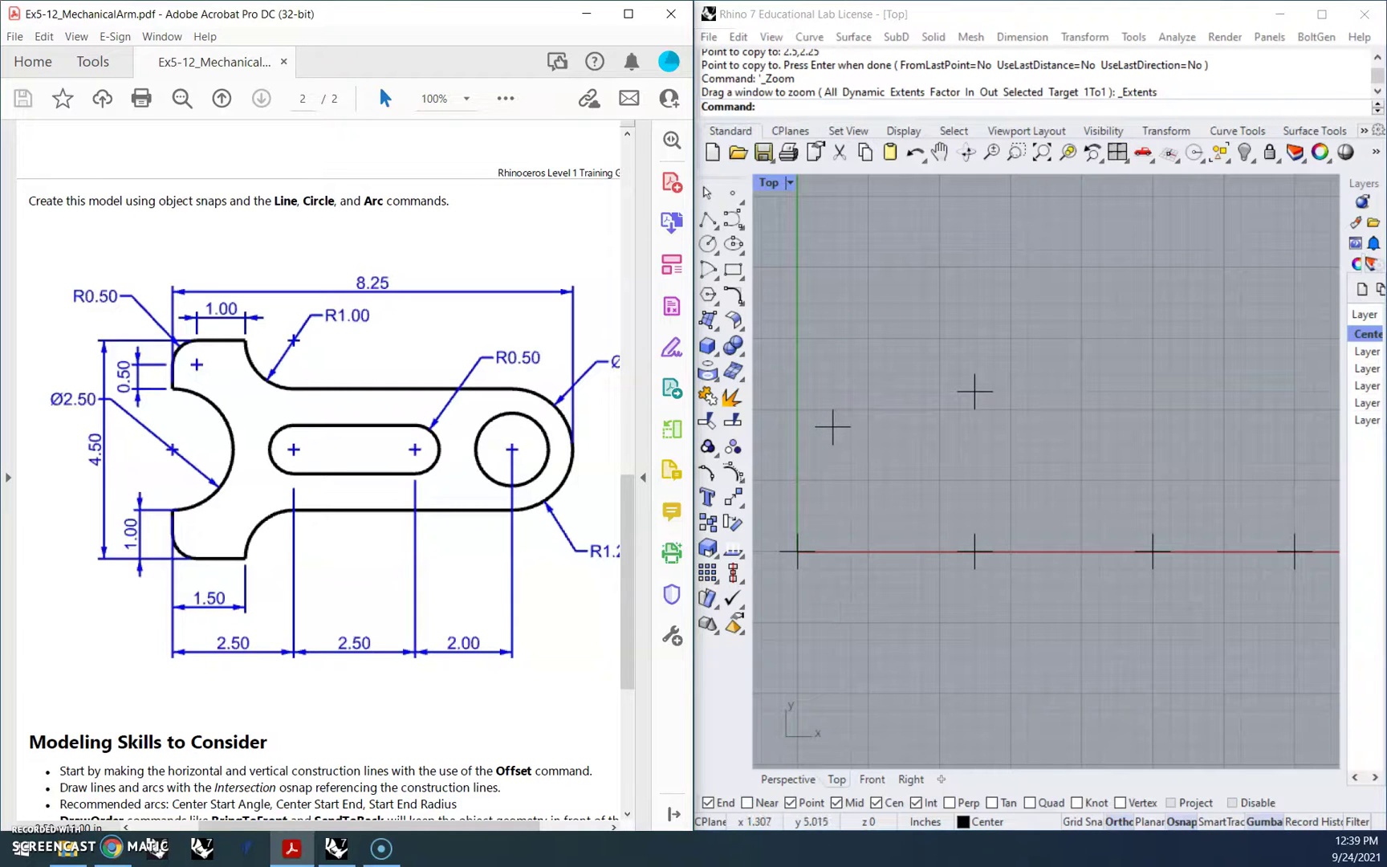
{"action": "left_click", "coordinate": [1064, 16]}
{"action": "double_click", "coordinate": [1064, 16]}
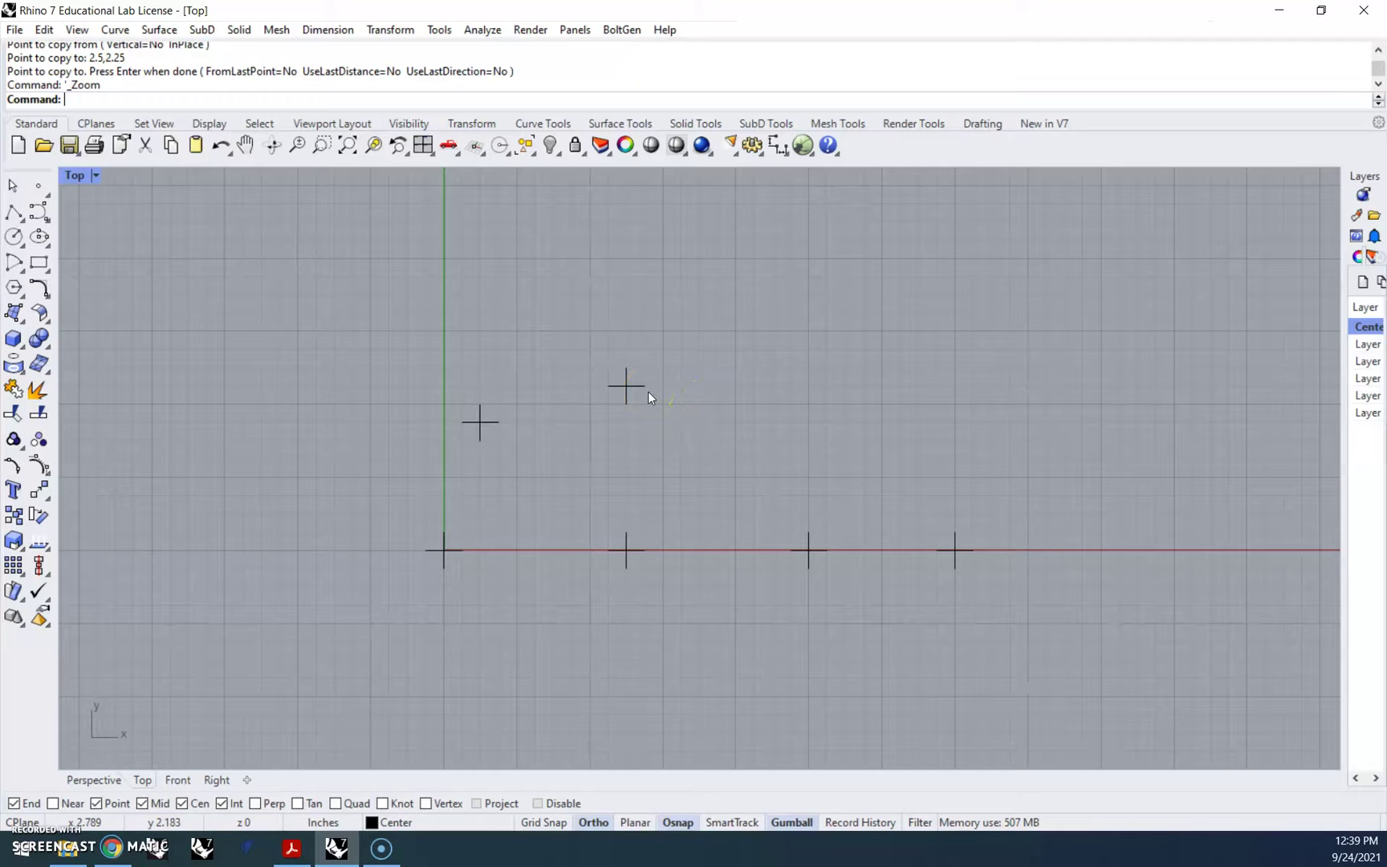
Step: Mirror the two upper centre marks about a line from the origin along the x-axis
{"action": "left_click_drag", "start_coordinate": [700, 449], "coordinate": [244, 245]}
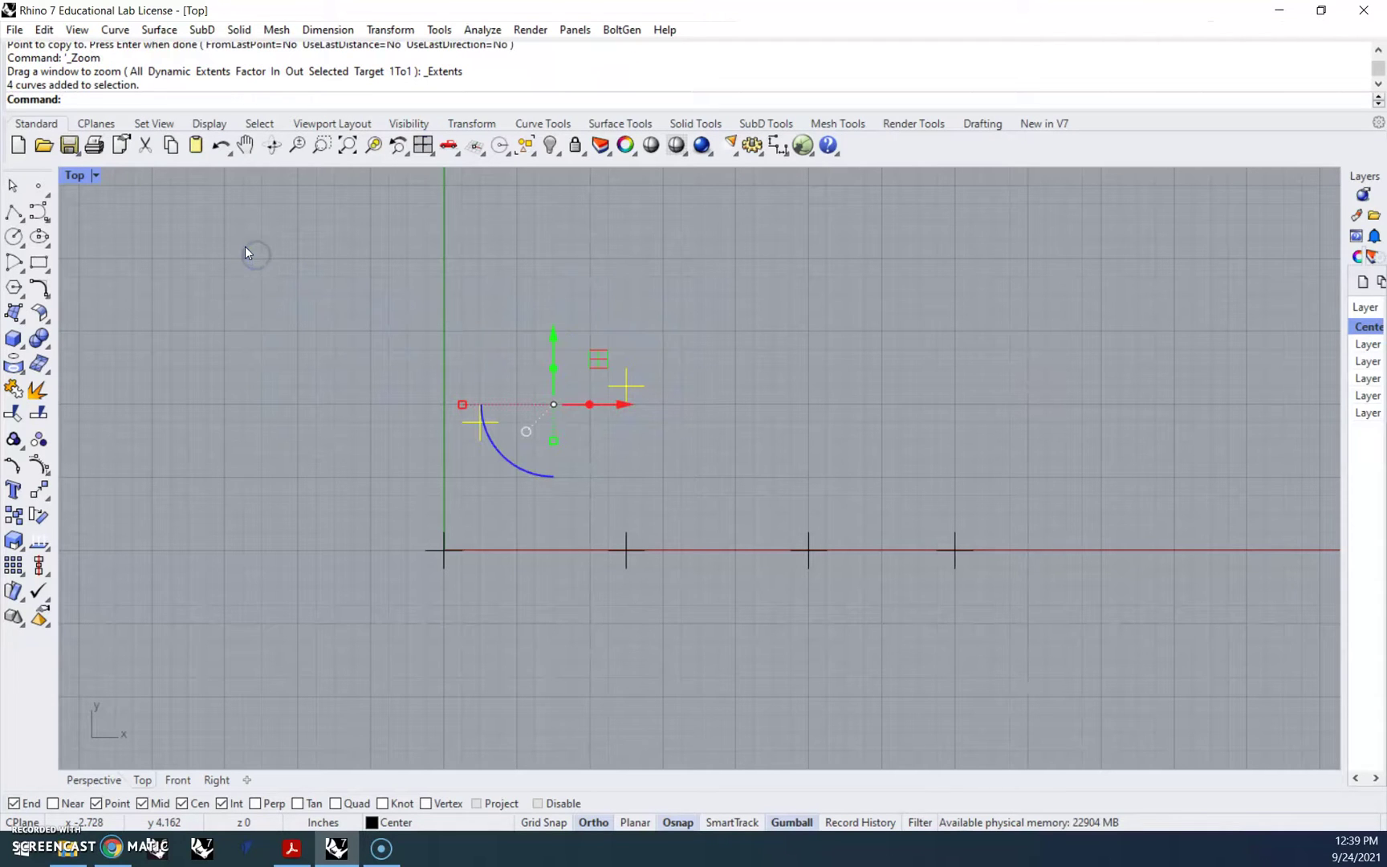
{"action": "type", "text": "Mirror"}
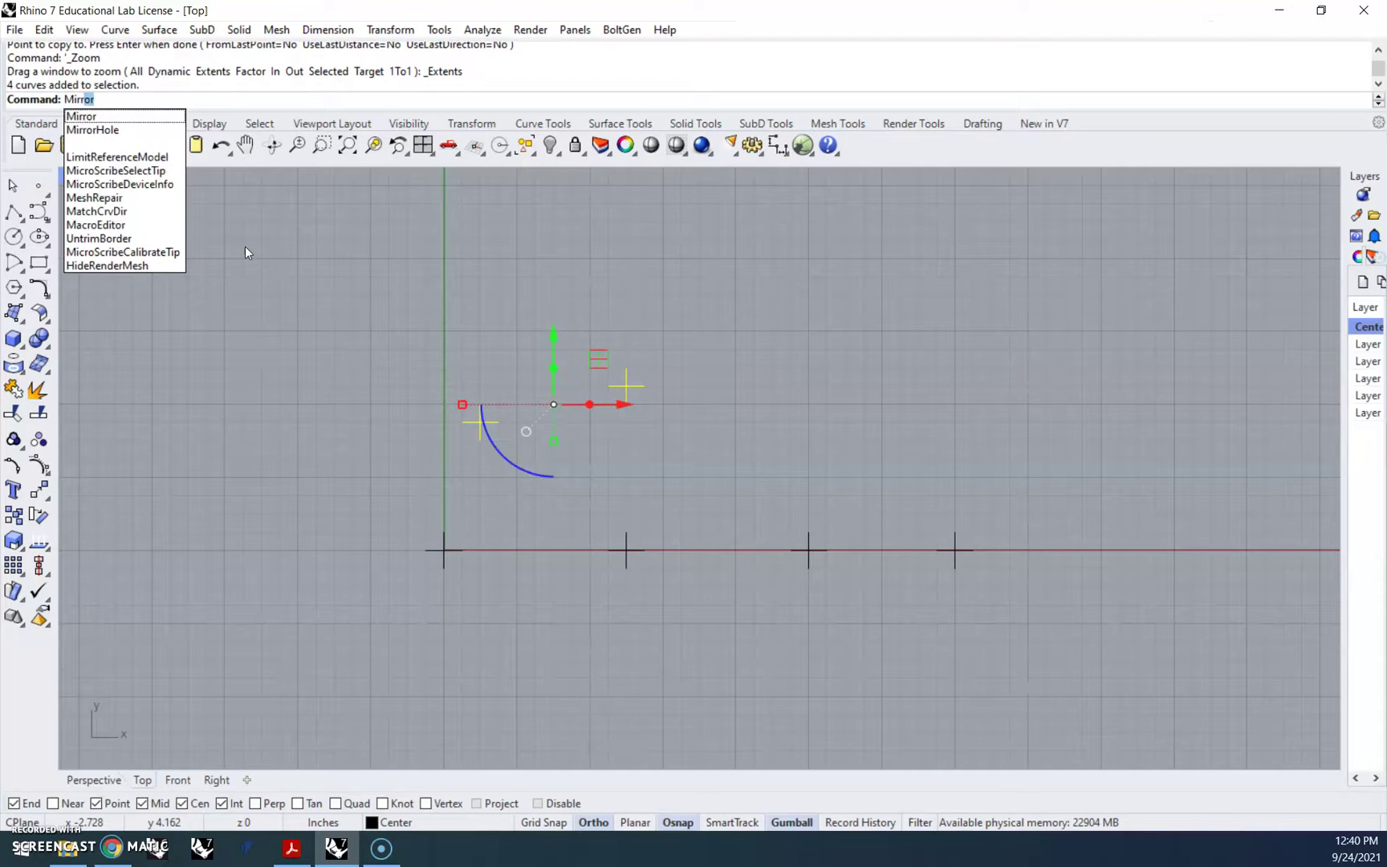
{"action": "key", "text": "Return"}
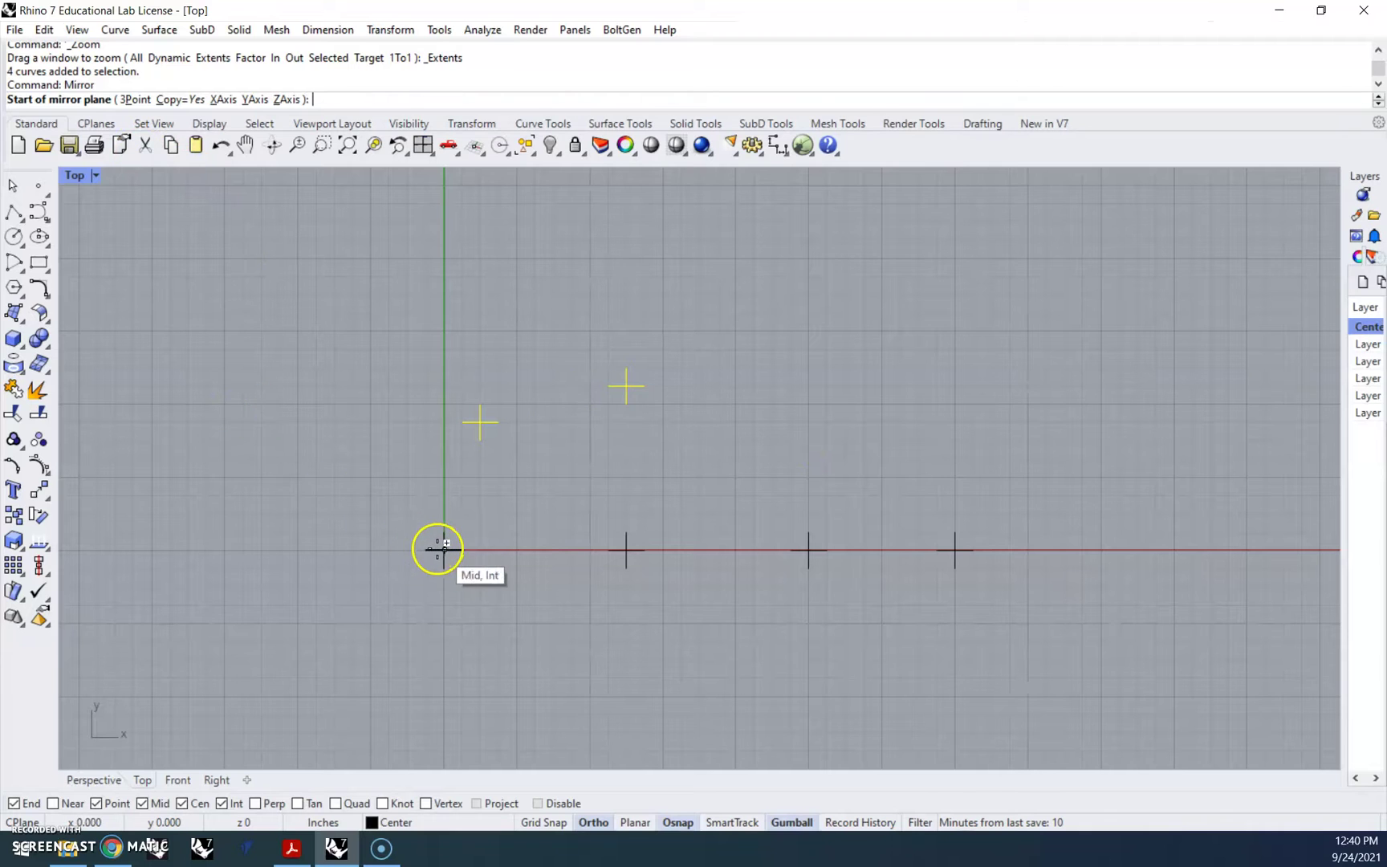
{"action": "left_click", "coordinate": [442, 548]}
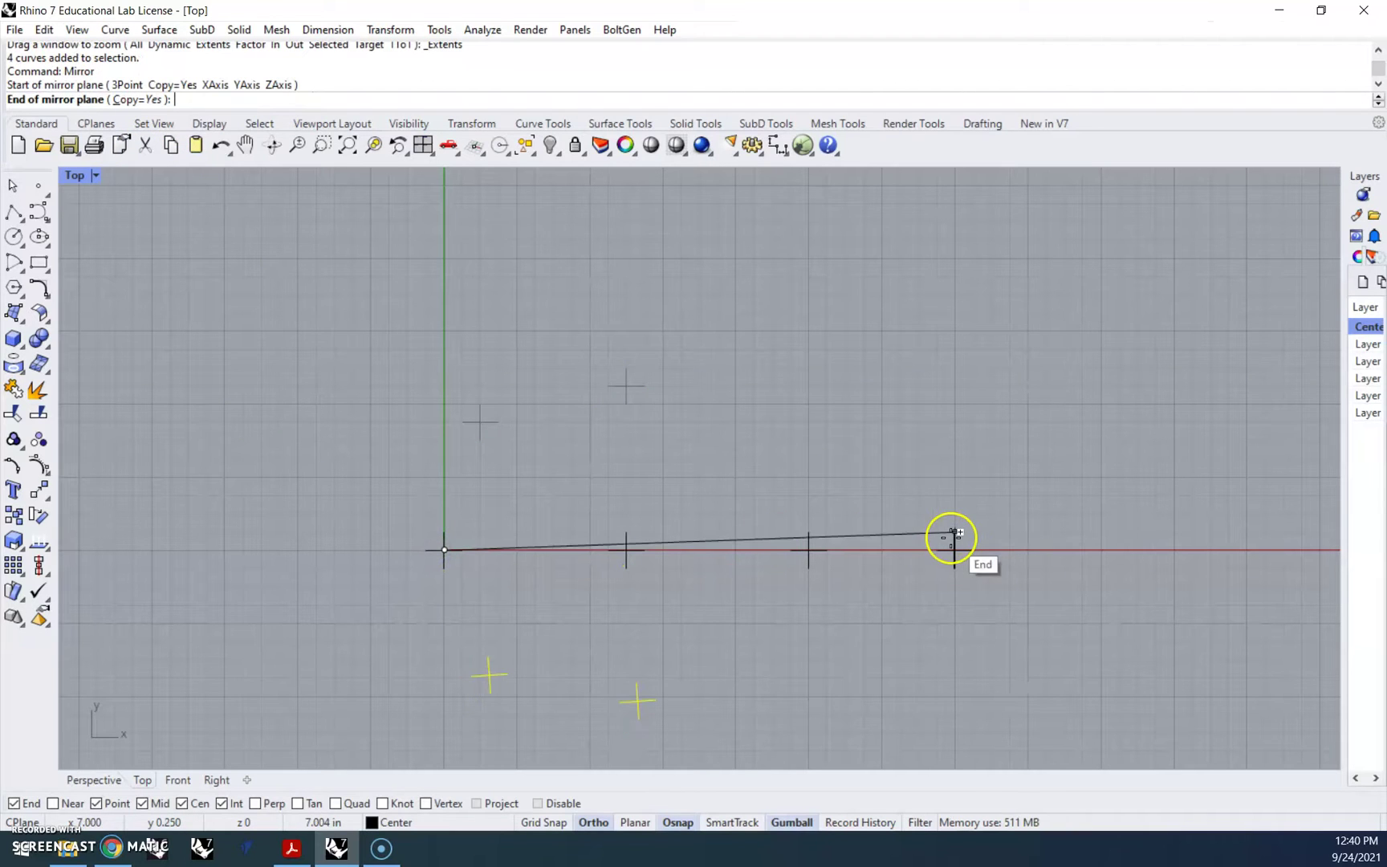
{"action": "left_click", "coordinate": [954, 551]}
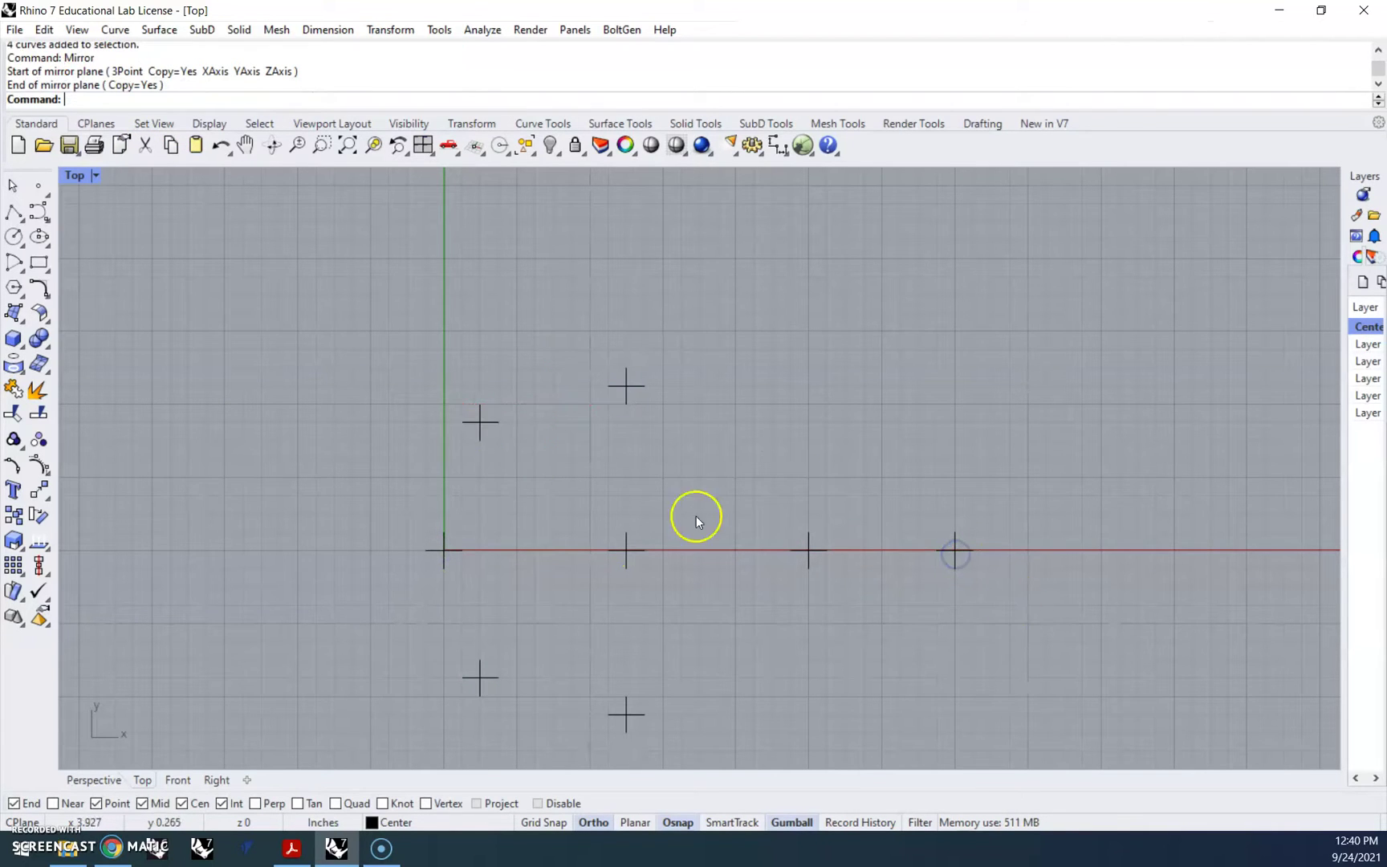